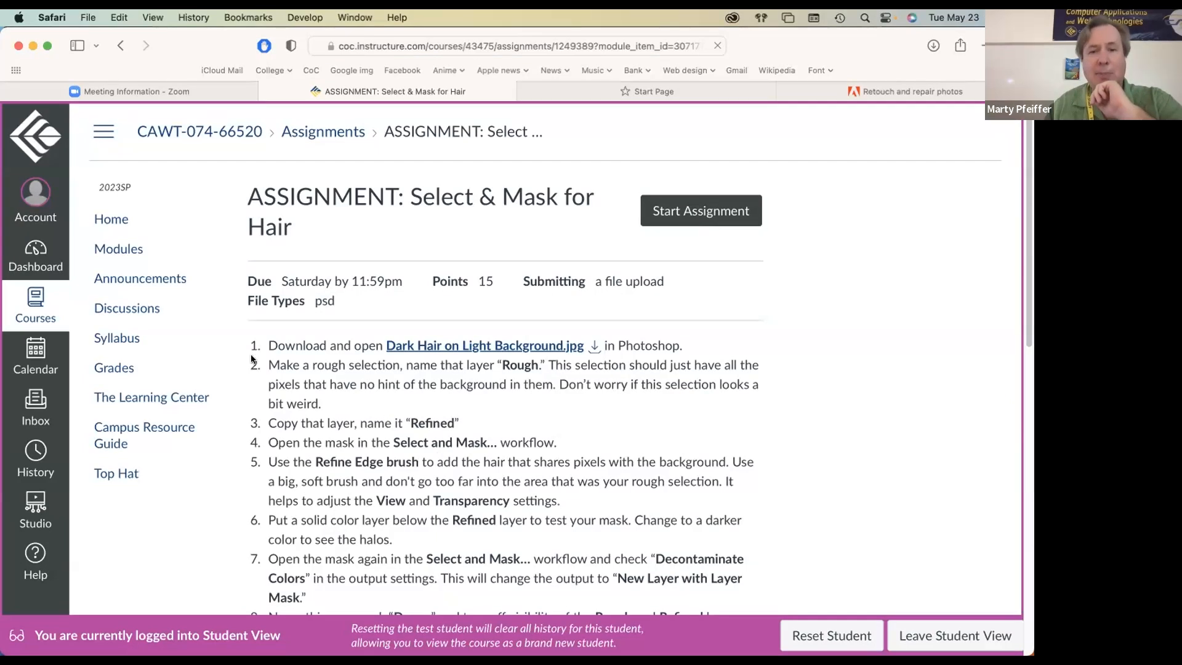
# Step: Review the Select & Mask for Hair assignment, then switch to Photoshop and open Dark Hair on Light Background.jpg from Downloads
pyautogui.scroll(-2, 256, 354)
pyautogui.scroll(-5, 256, 356)
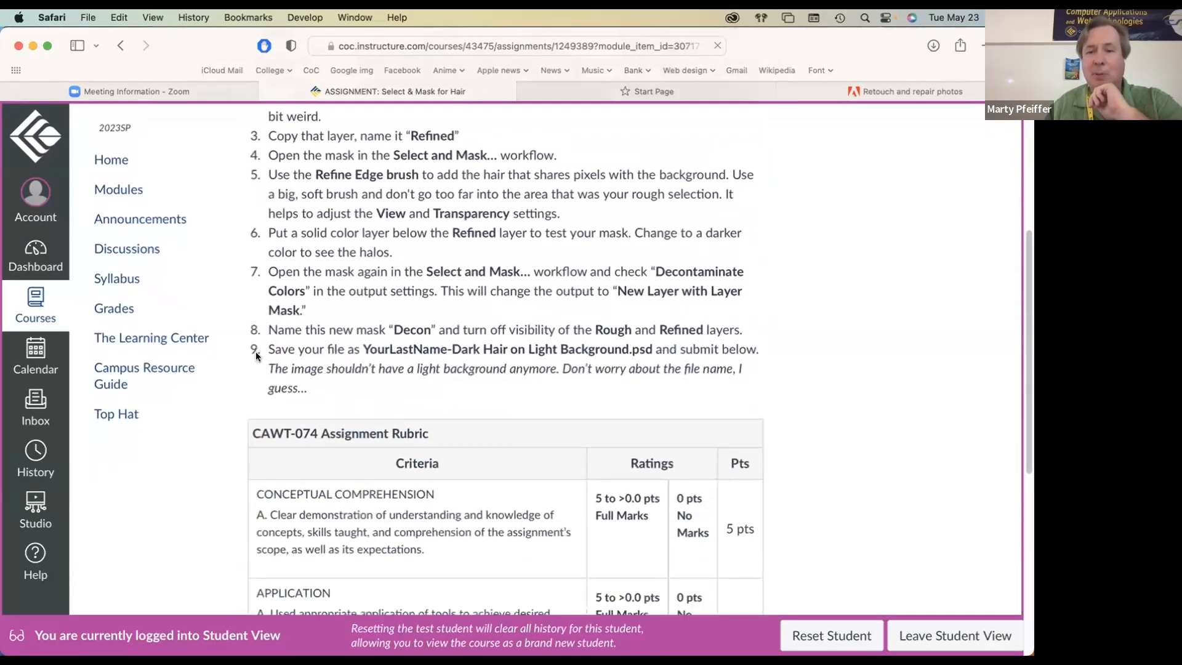
pyautogui.scroll(6, 256, 352)
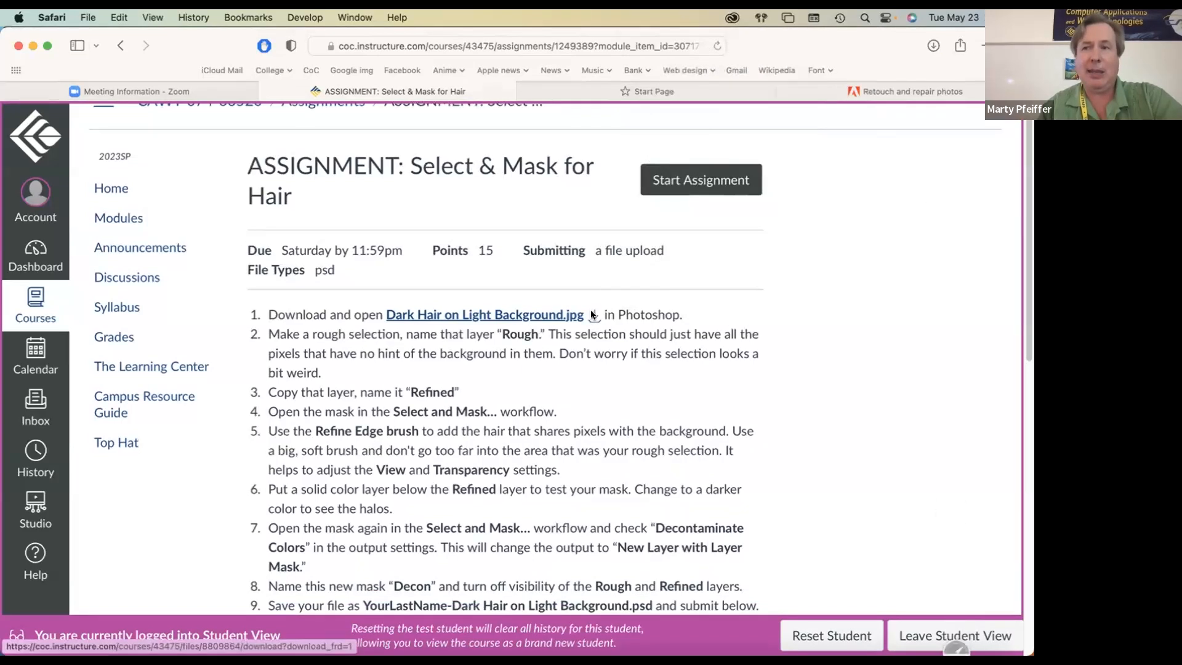
pyautogui.moveTo(437, 653)
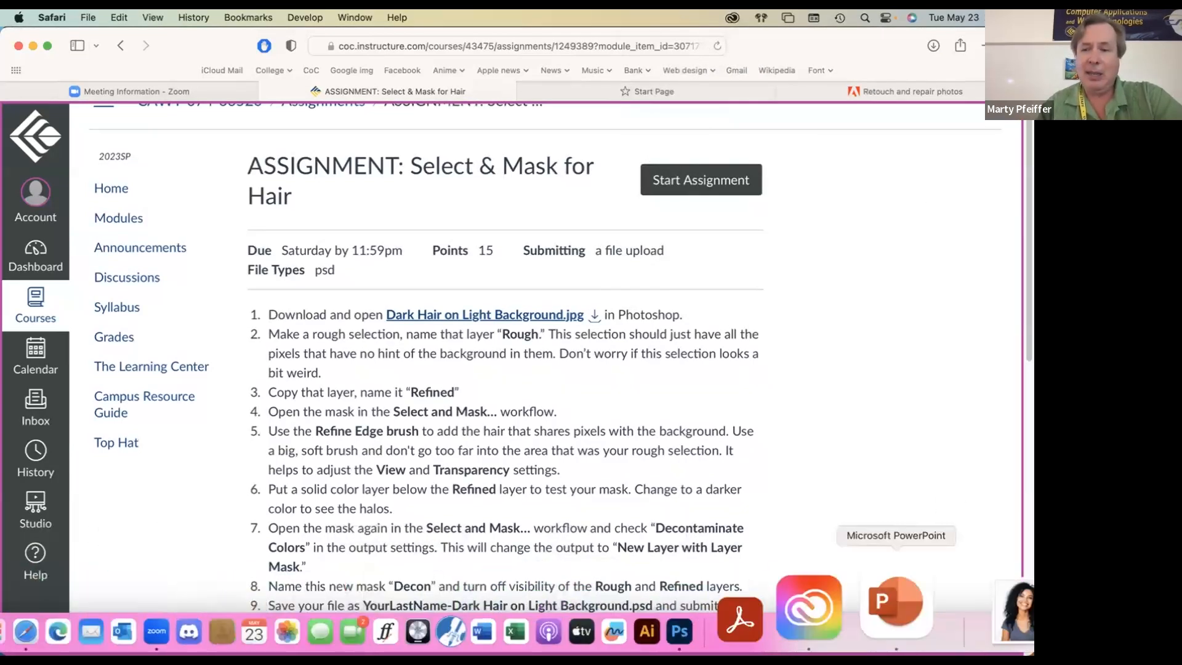
pyautogui.click(803, 610)
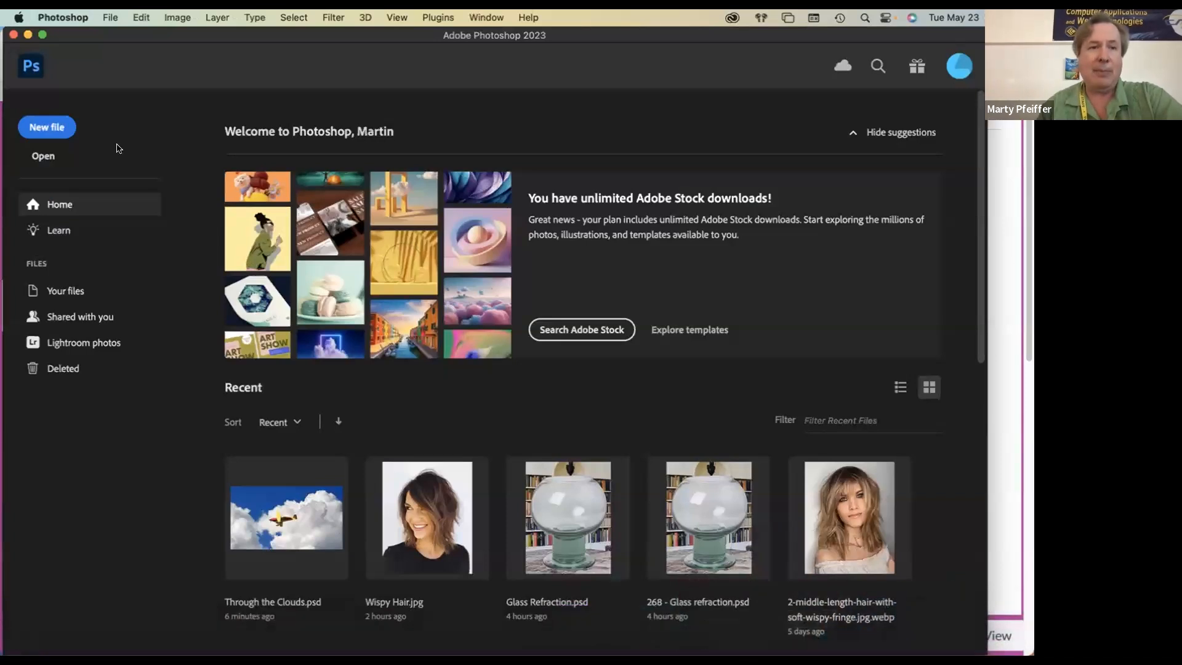
pyautogui.click(43, 156)
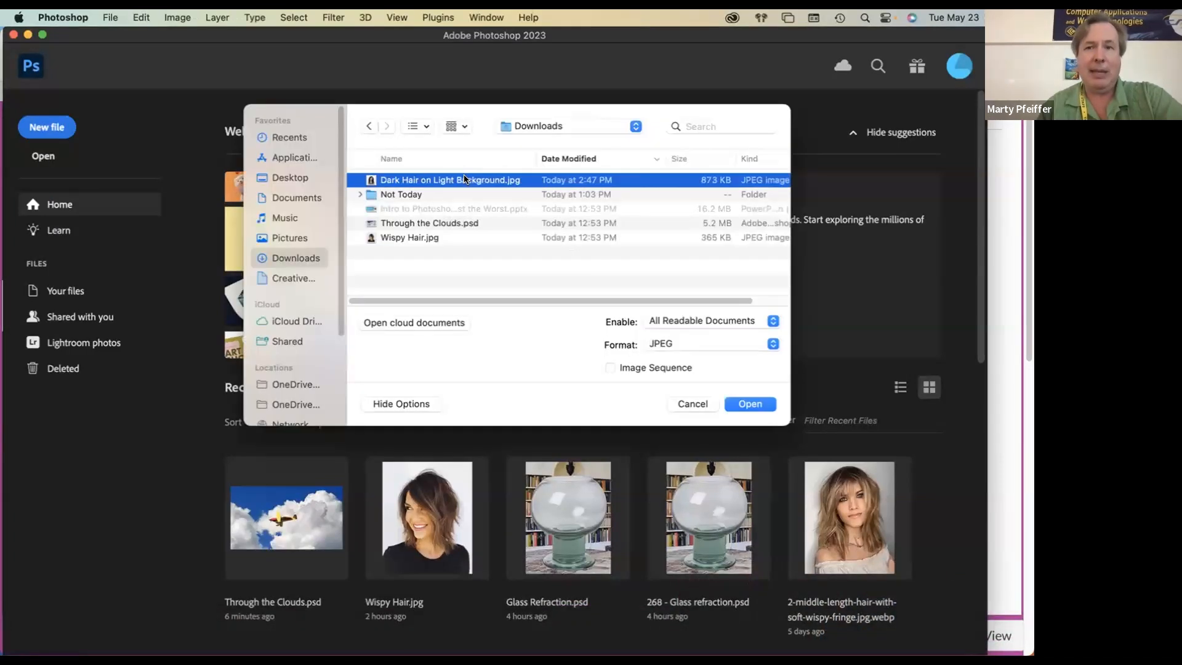
pyautogui.click(765, 405)
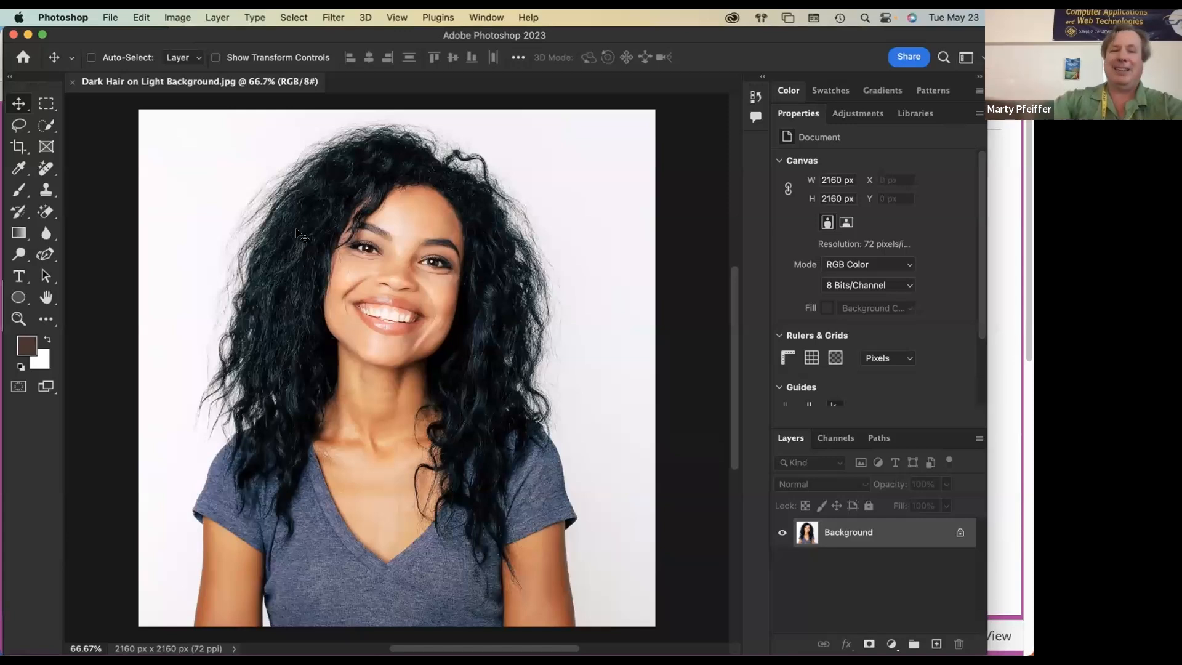
pyautogui.press('super+Tab')
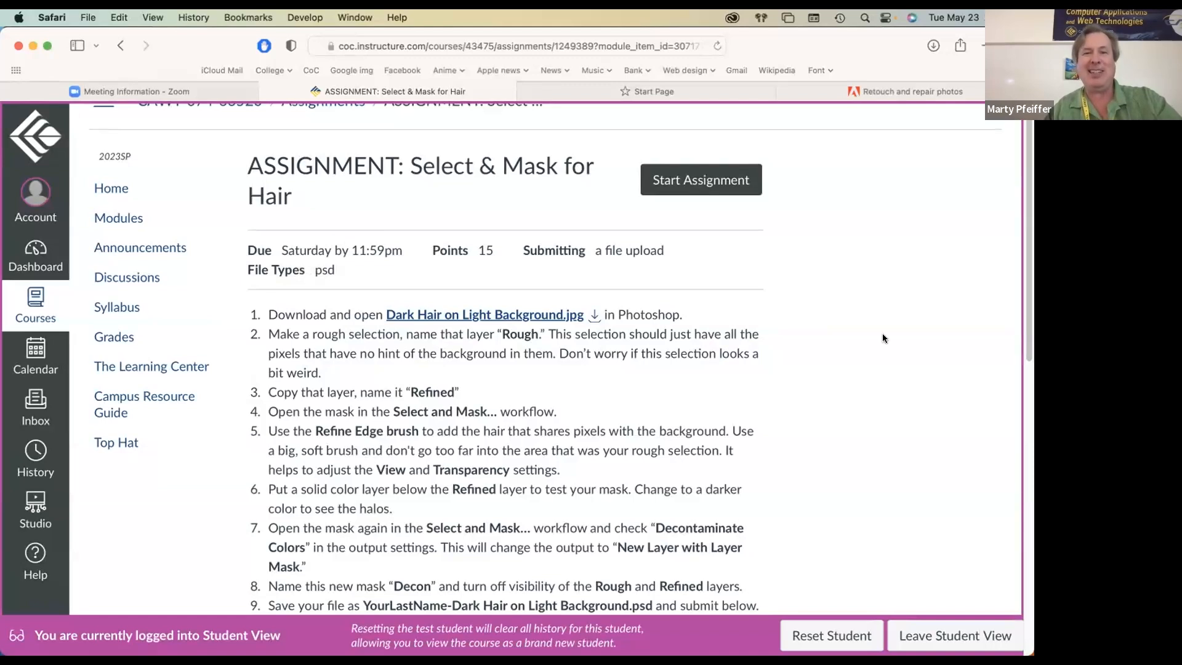
pyautogui.press('super+Tab')
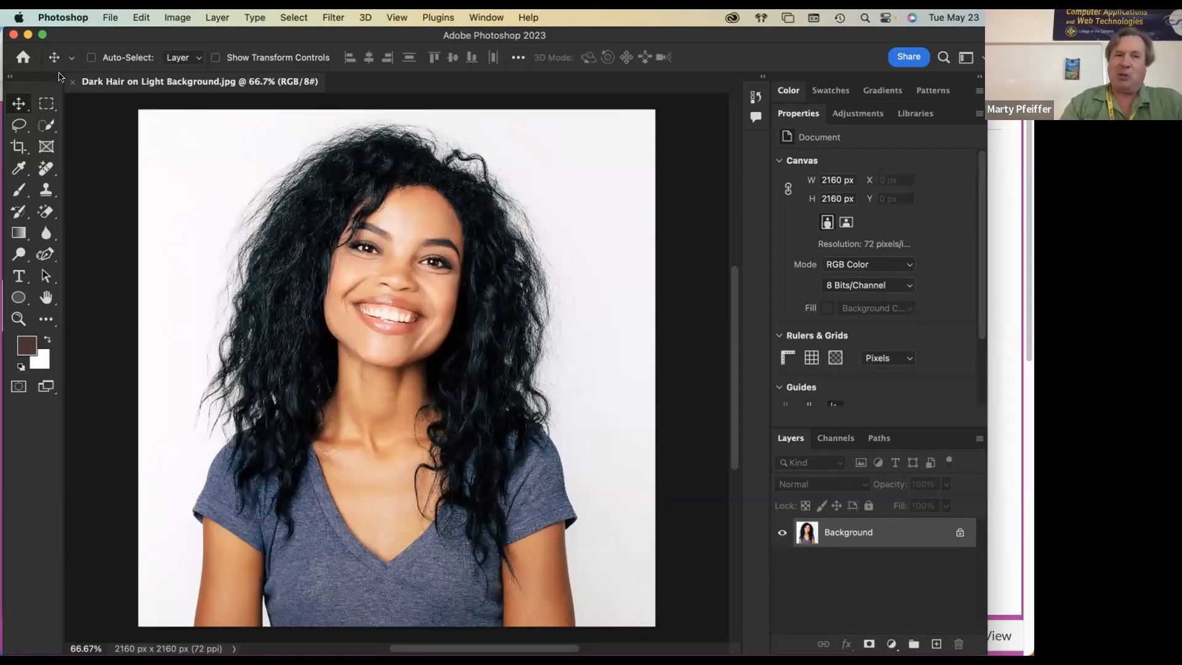
# Step: Choose the Magic Wand Tool and enter the Select and Mask workspace for the portrait
pyautogui.click(44, 123)
pyautogui.rightClick(45, 124)
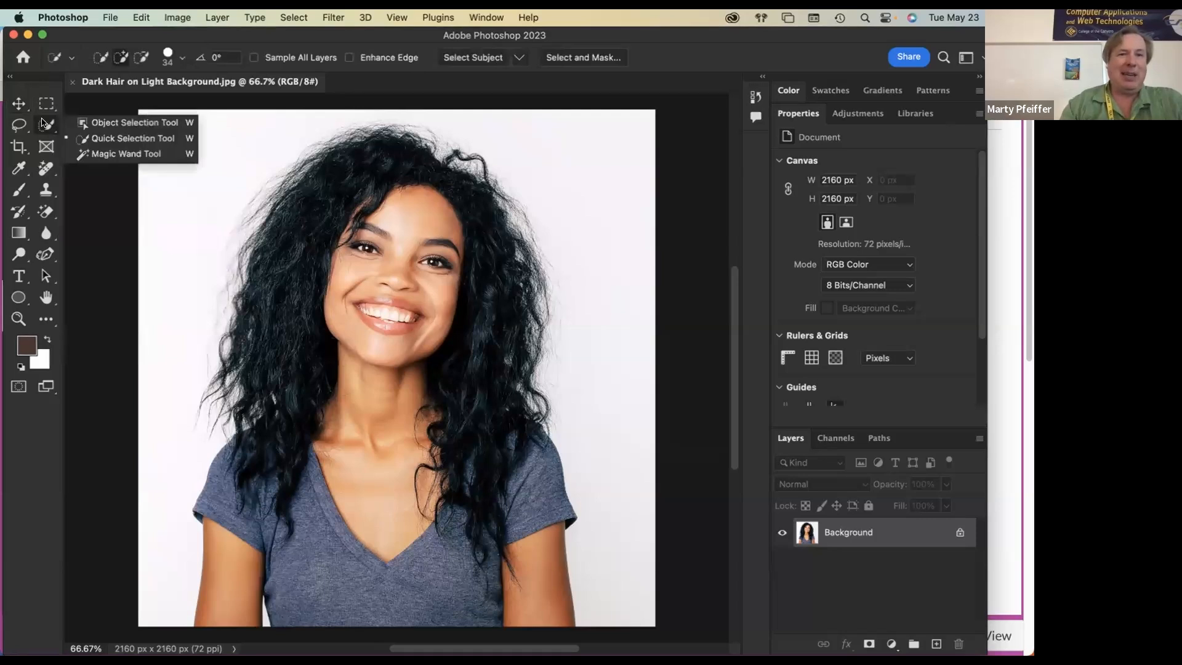
pyautogui.click(109, 152)
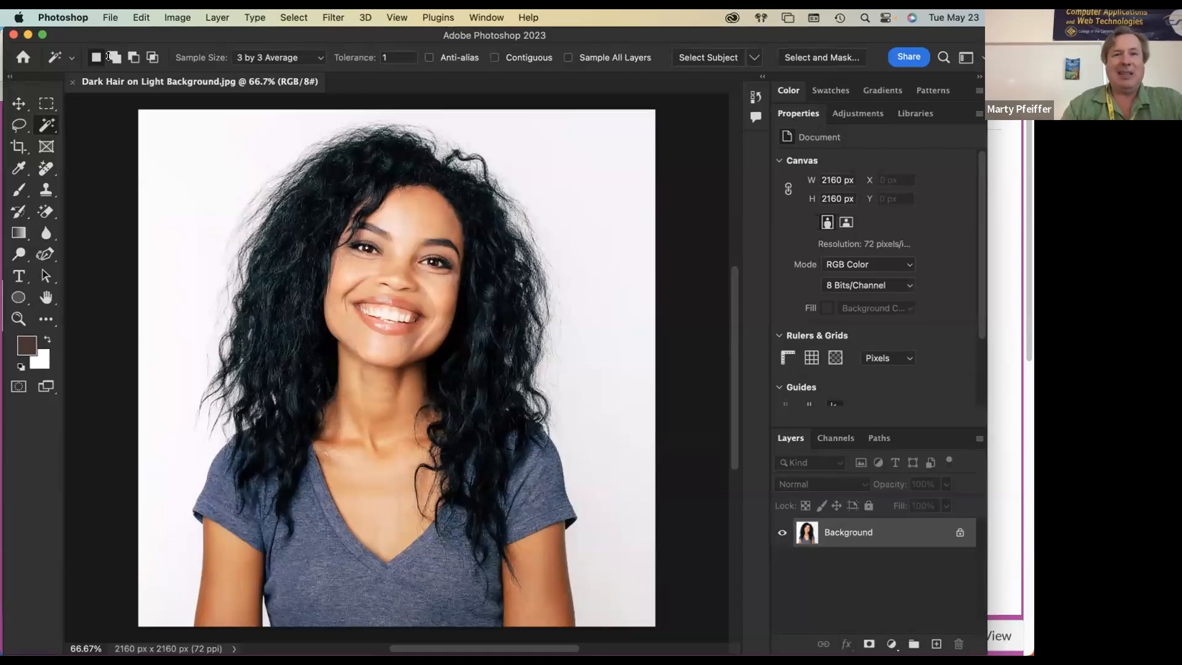
pyautogui.moveTo(108, 29); pyautogui.dragTo(108, 65)
pyautogui.click(824, 97)
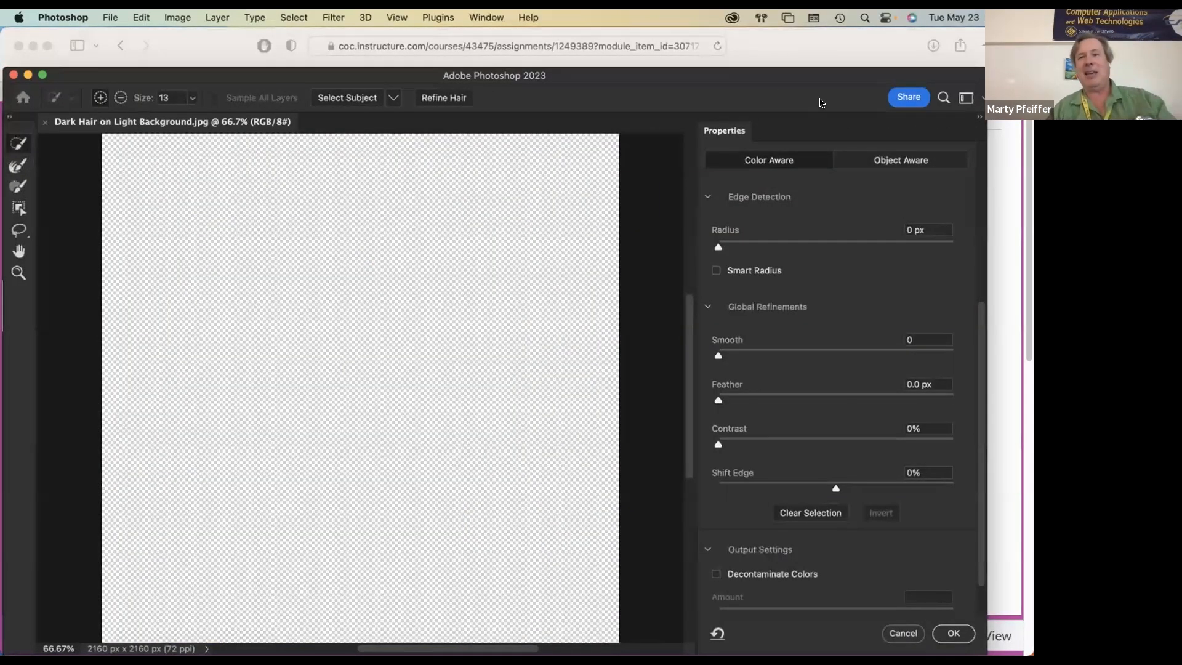
# Step: Set the view mode to Onion Skin with 55% transparency
pyautogui.scroll(5, 788, 240)
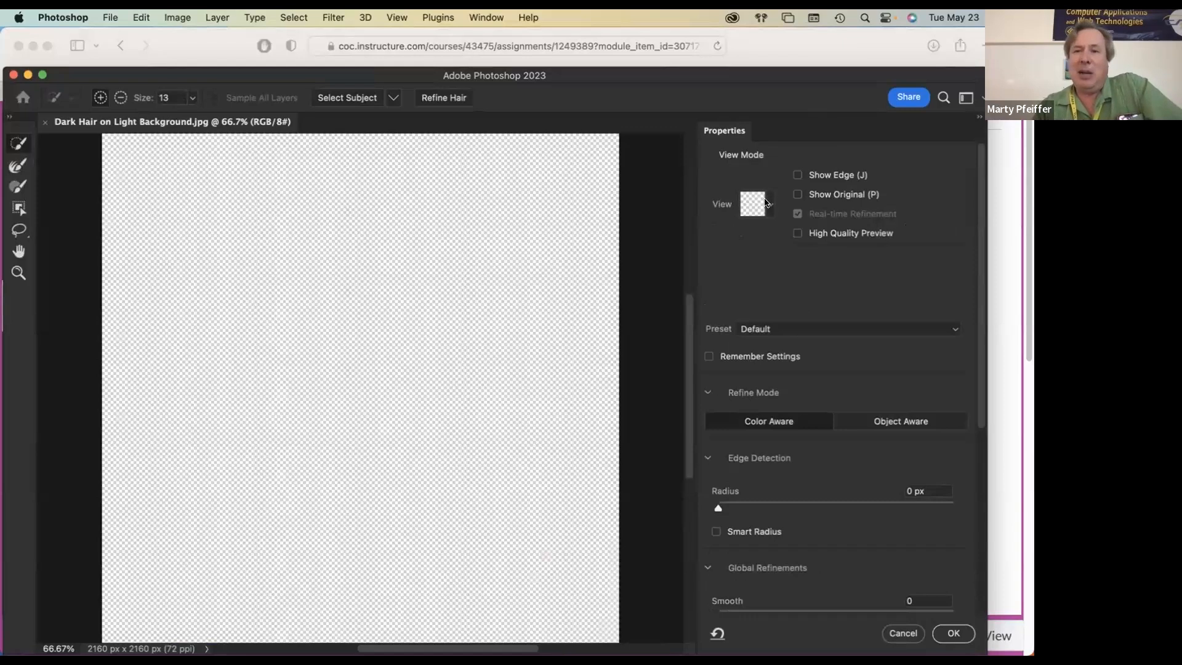
pyautogui.click(760, 205)
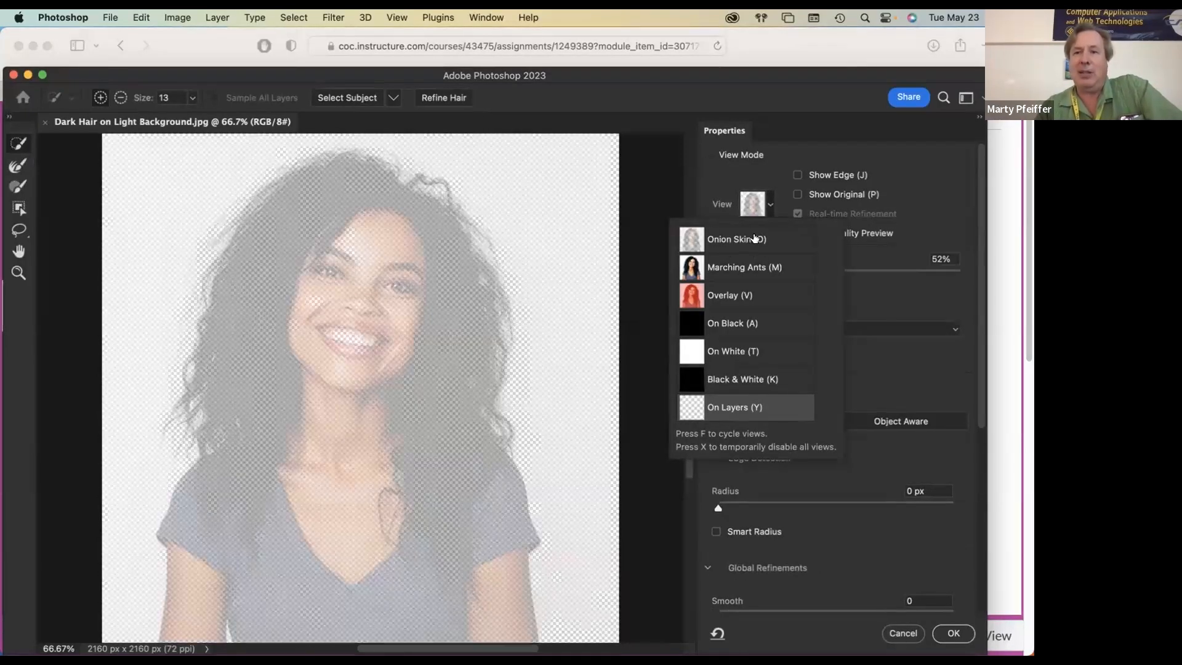
pyautogui.click(779, 127)
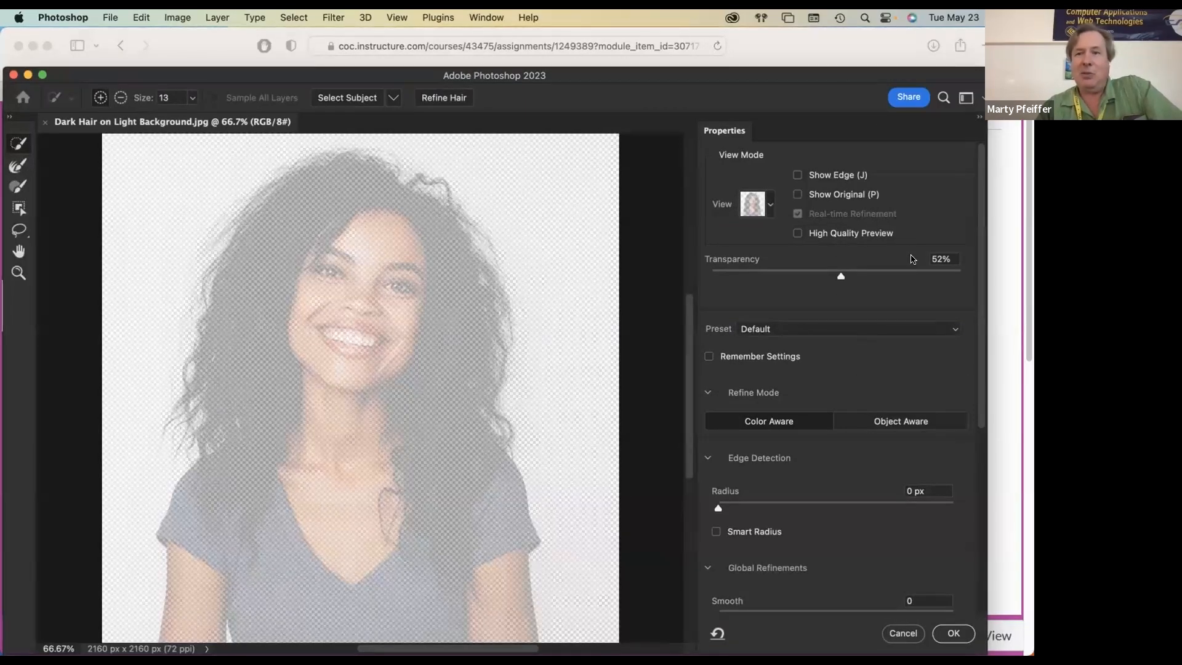
pyautogui.moveTo(842, 275)
pyautogui.mouseDown()
pyautogui.moveTo(882, 273)
pyautogui.moveTo(813, 274)
pyautogui.moveTo(857, 271)
pyautogui.moveTo(847, 271)
pyautogui.mouseUp()
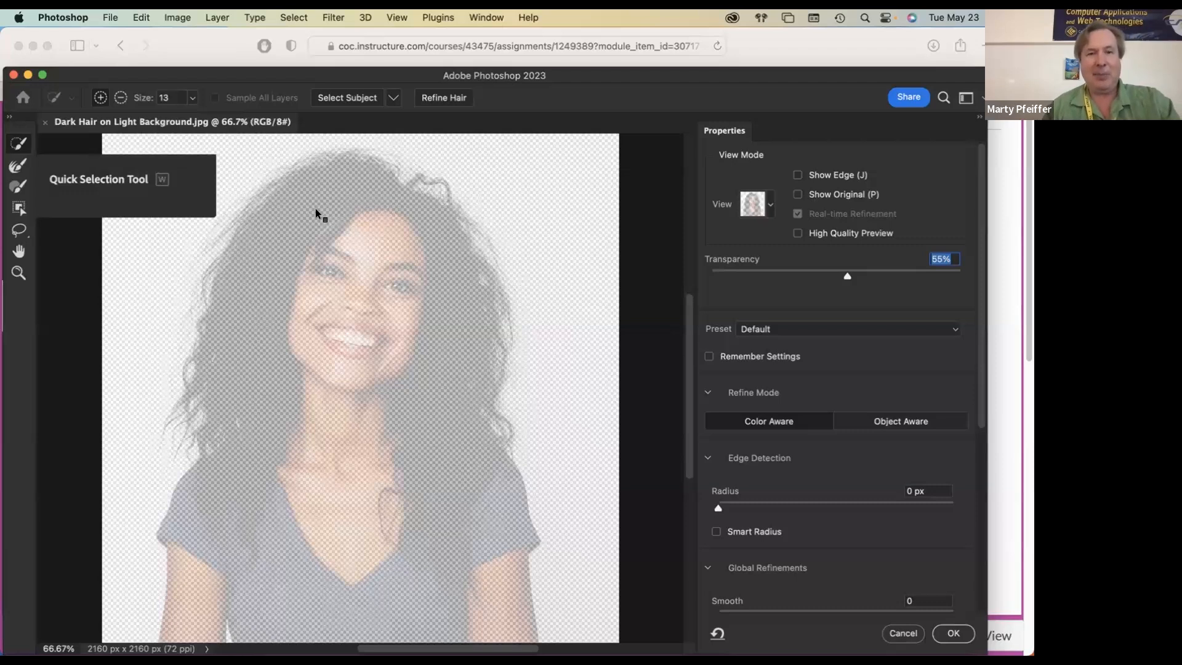
# Step: Select the woman's hair, face, shirt and both arms with the Quick Selection Tool at brush size 161
pyautogui.moveTo(318, 210)
pyautogui.mouseDown()
pyautogui.moveTo(351, 211)
pyautogui.moveTo(331, 218)
pyautogui.moveTo(291, 280)
pyautogui.moveTo(291, 318)
pyautogui.moveTo(379, 290)
pyautogui.moveTo(399, 237)
pyautogui.moveTo(432, 283)
pyautogui.moveTo(436, 438)
pyautogui.moveTo(373, 501)
pyautogui.moveTo(300, 318)
pyautogui.moveTo(268, 372)
pyautogui.mouseUp()
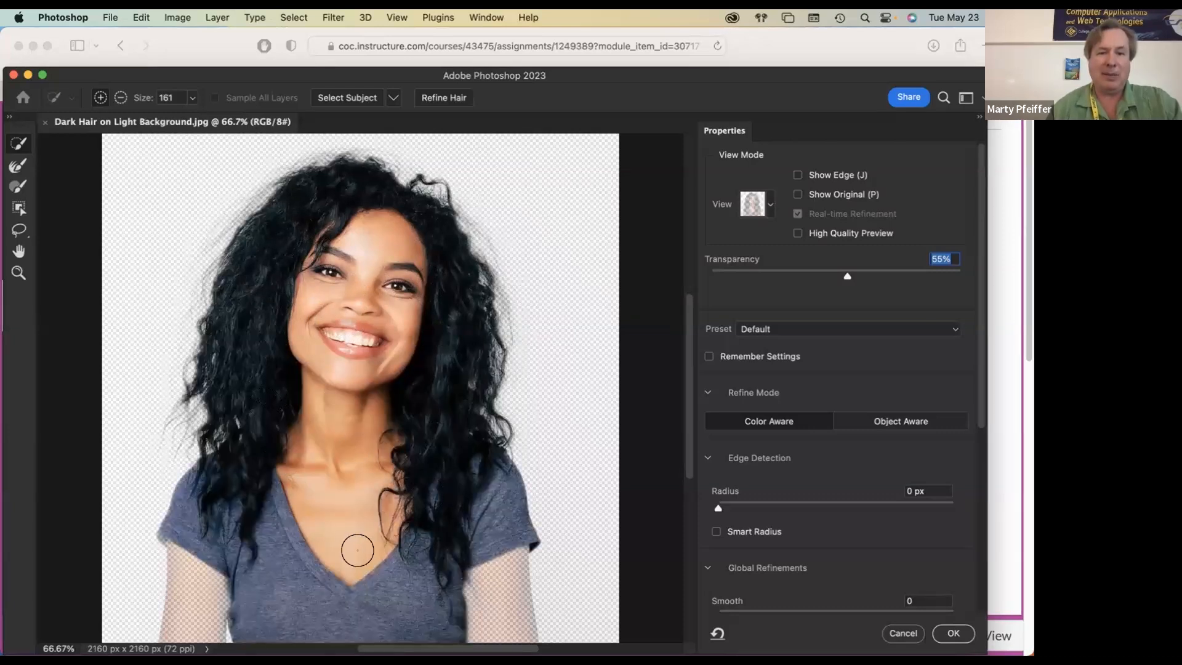
pyautogui.moveTo(480, 550); pyautogui.dragTo(484, 571)
pyautogui.moveTo(208, 543); pyautogui.dragTo(200, 557)
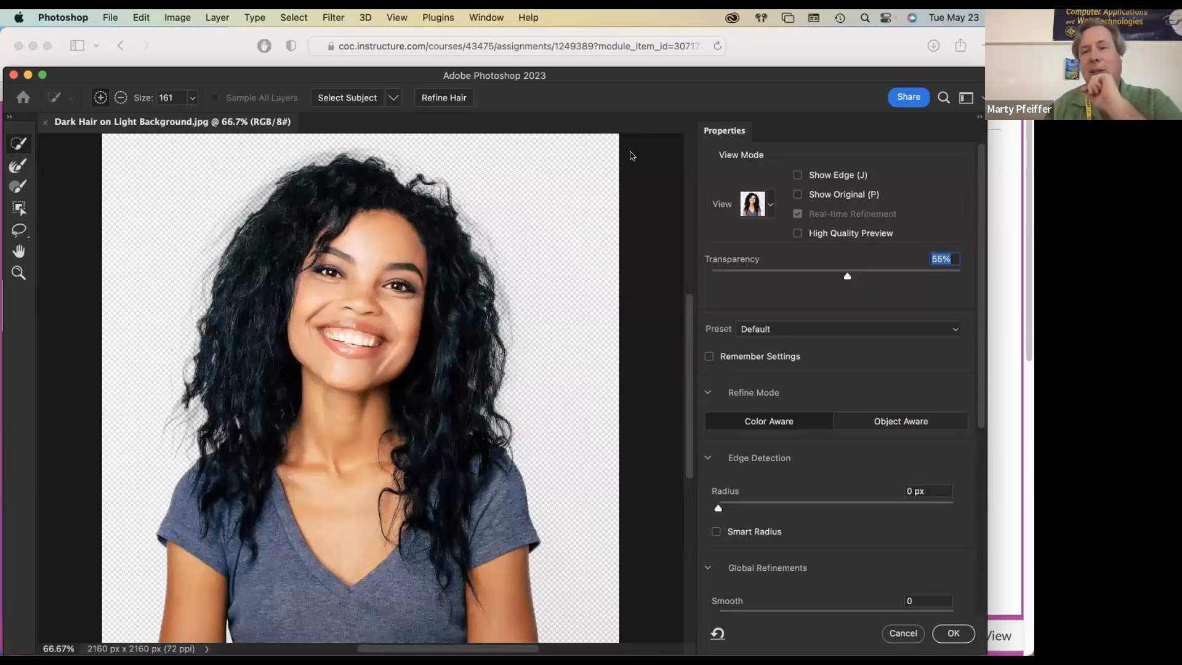
# Step: Switch the selection preview to the On Black view
pyautogui.click(770, 207)
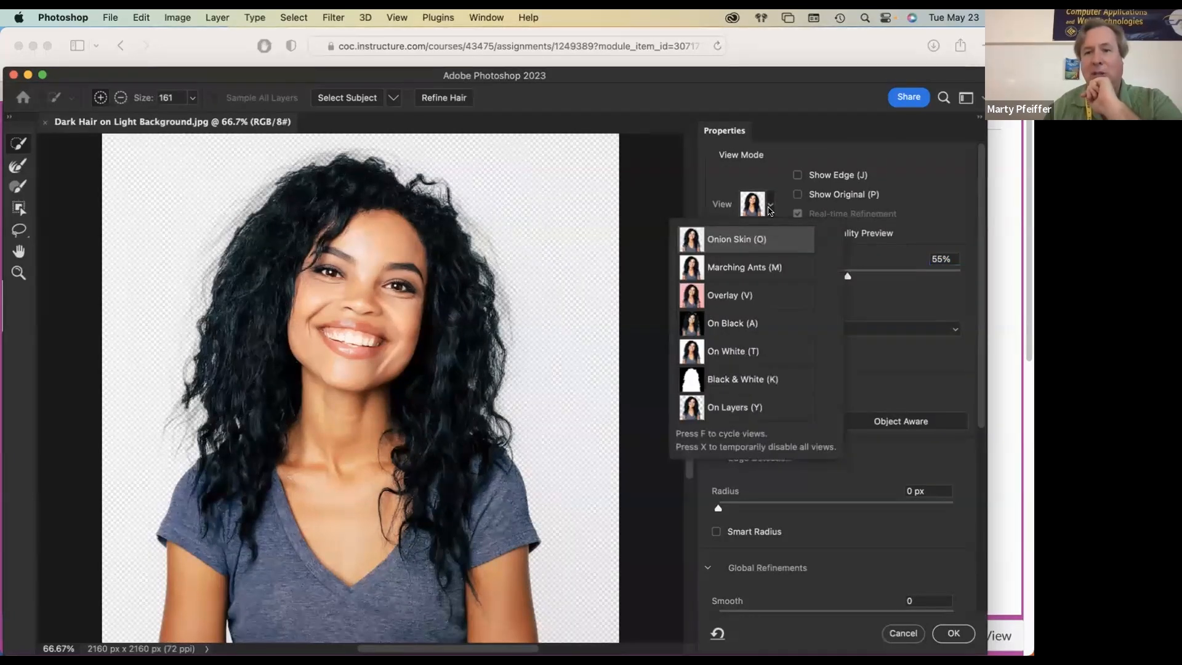
pyautogui.click(734, 323)
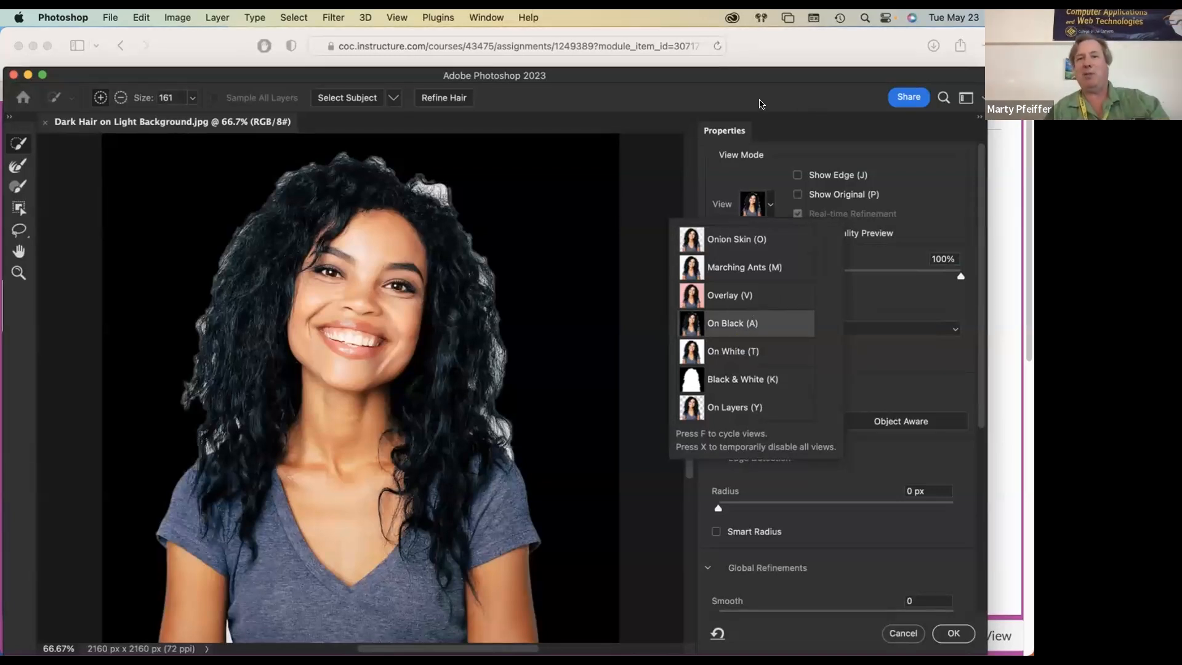
pyautogui.click(779, 107)
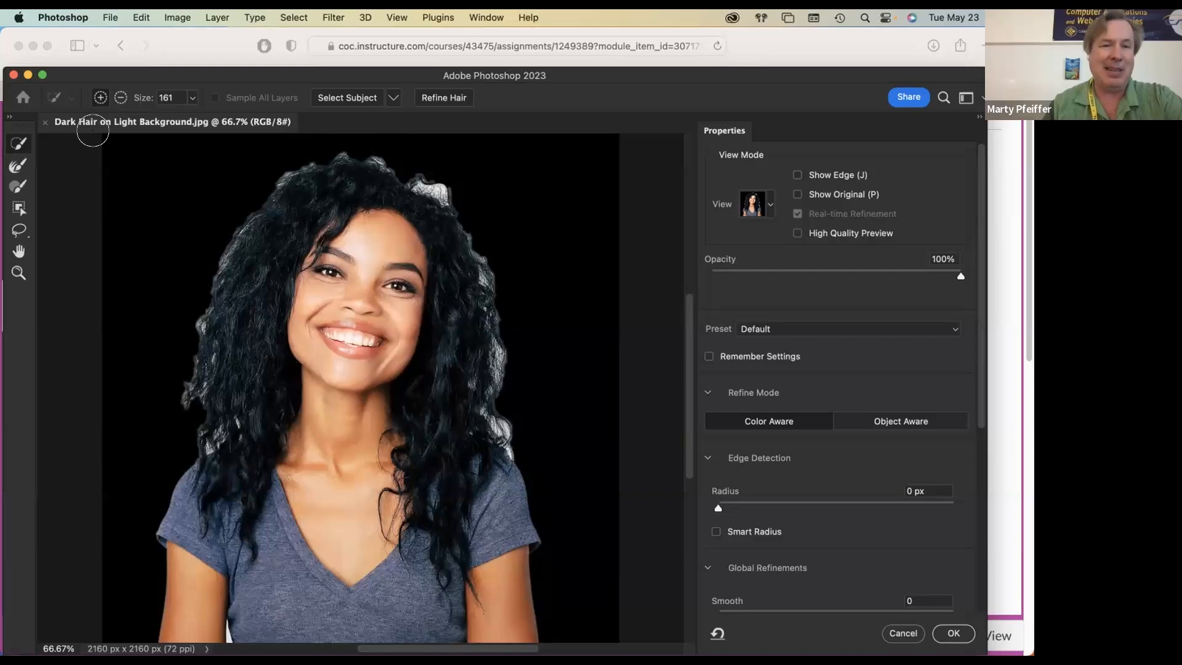
# Step: Subtract the light-fringed outer edges of the hair all around the head from the selection with the Brush Tool at size 138
pyautogui.click(17, 187)
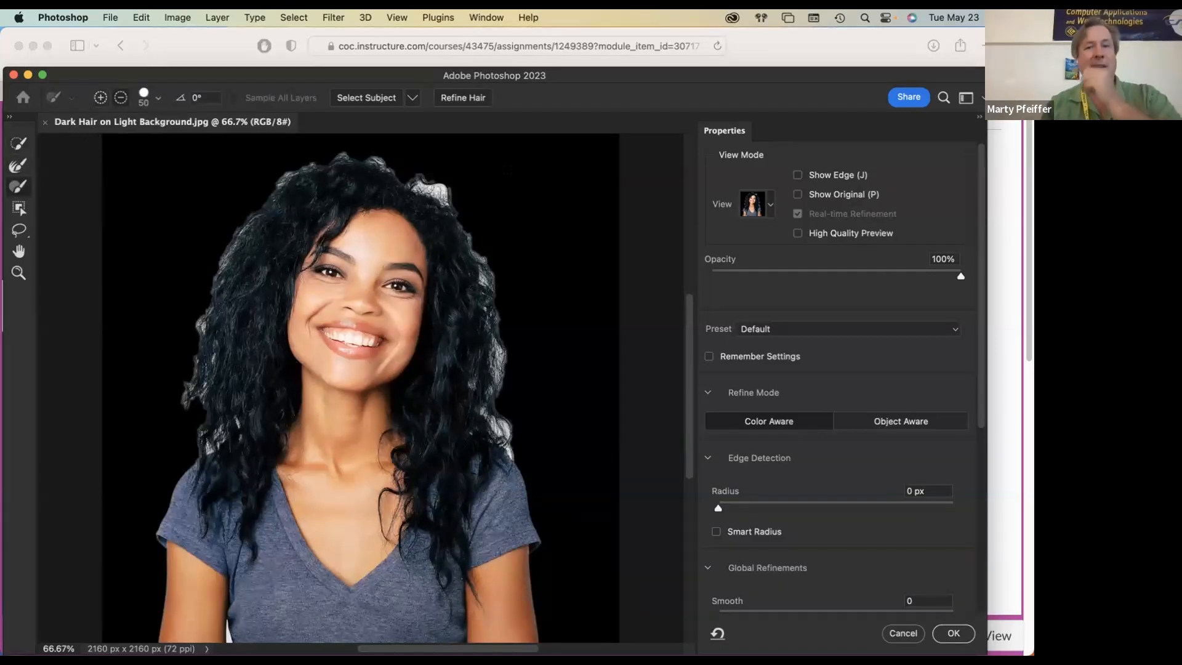
pyautogui.moveTo(531, 187); pyautogui.dragTo(548, 188)
pyautogui.moveTo(411, 175)
pyautogui.mouseDown()
pyautogui.moveTo(439, 189)
pyautogui.moveTo(483, 271)
pyautogui.moveTo(497, 402)
pyautogui.moveTo(482, 354)
pyautogui.moveTo(509, 451)
pyautogui.moveTo(495, 432)
pyautogui.mouseUp()
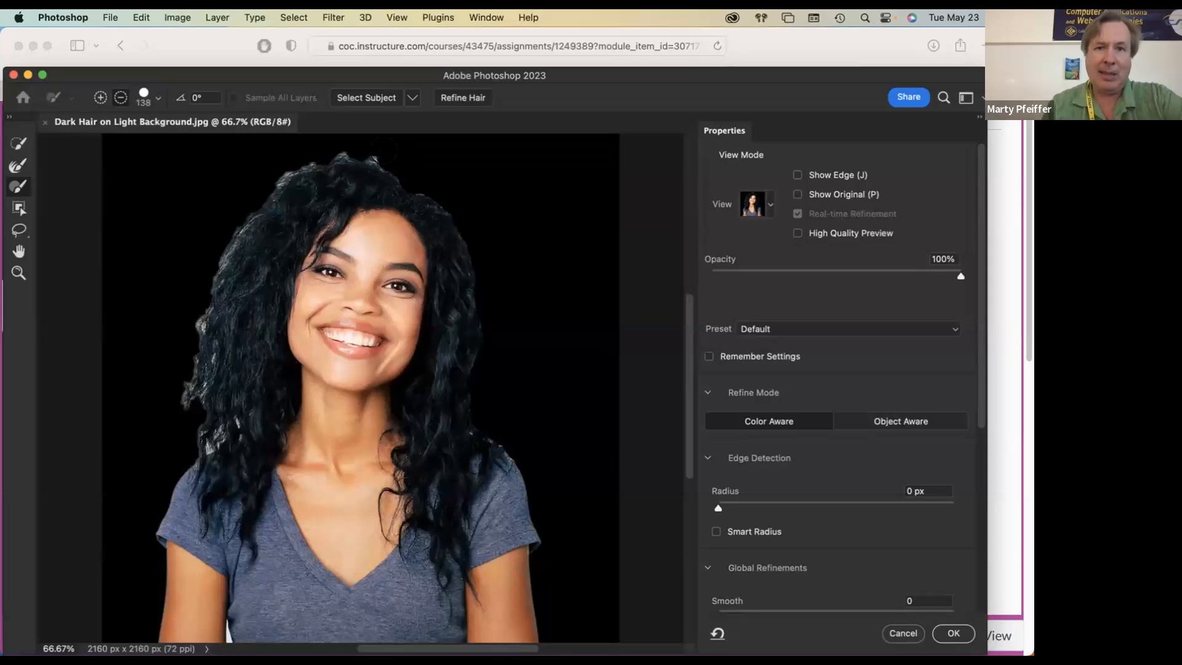
pyautogui.moveTo(361, 145); pyautogui.dragTo(342, 143)
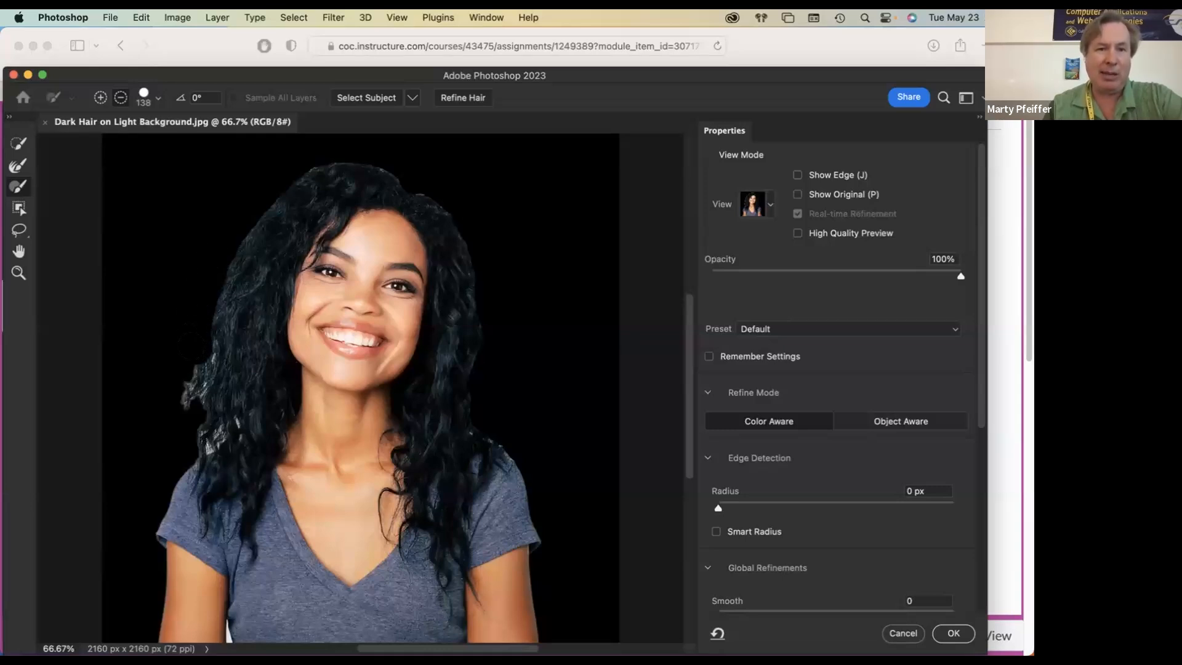
pyautogui.moveTo(196, 351)
pyautogui.mouseDown()
pyautogui.moveTo(188, 391)
pyautogui.moveTo(203, 441)
pyautogui.moveTo(223, 431)
pyautogui.moveTo(219, 418)
pyautogui.mouseUp()
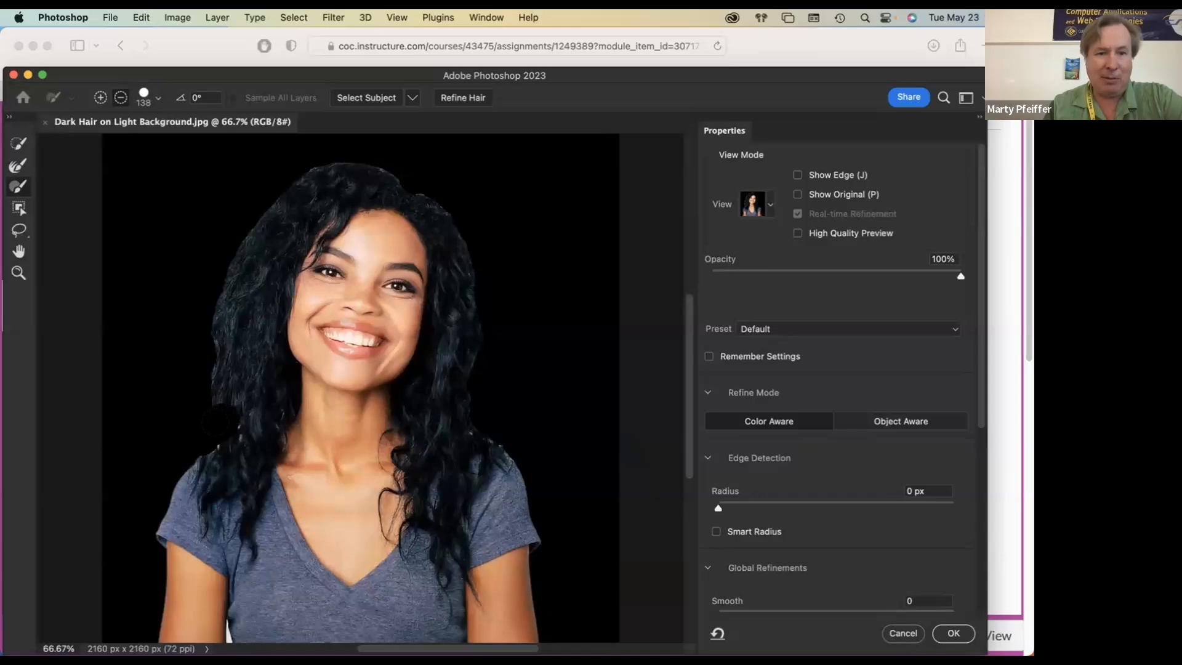
pyautogui.moveTo(218, 399); pyautogui.dragTo(218, 382)
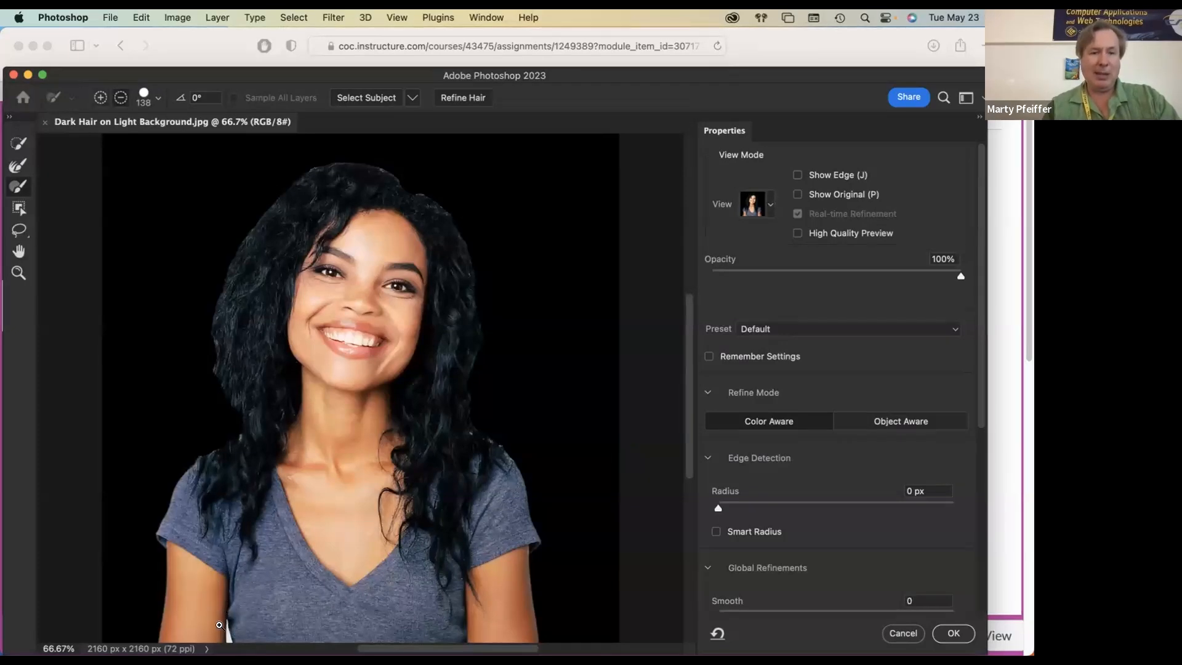
# Step: Subtract the white background gap between the arm and the shirt using the Quick Selection Tool at brush size 8
pyautogui.scroll(2, 219, 625)
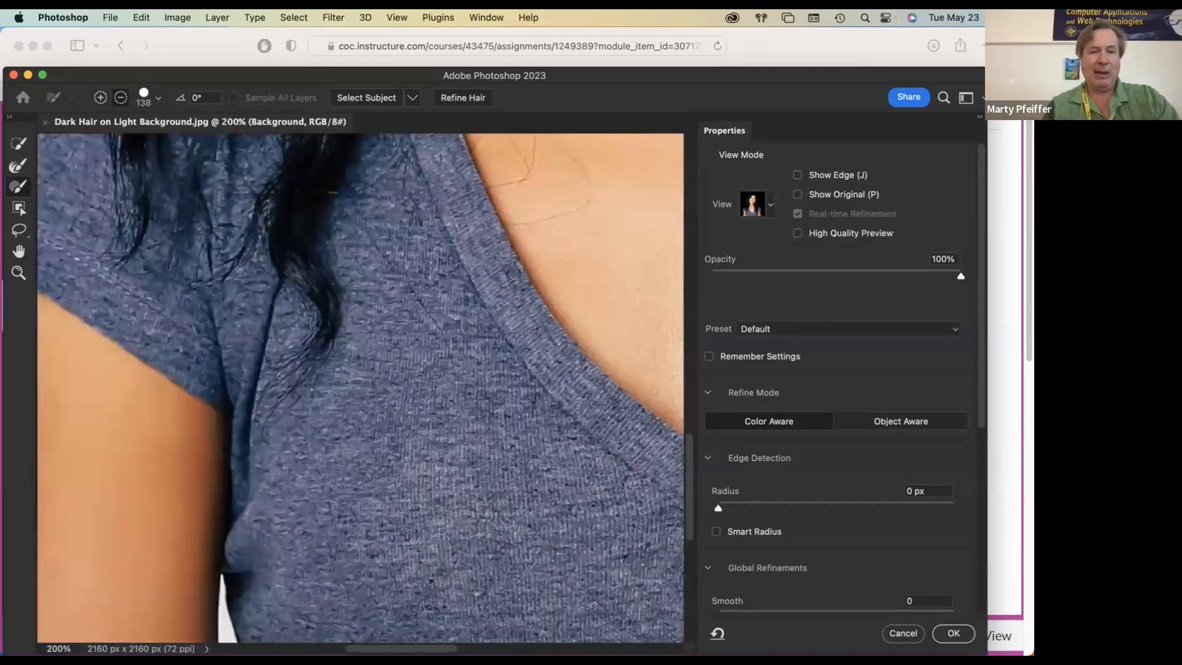
pyautogui.scroll(1, 235, 528)
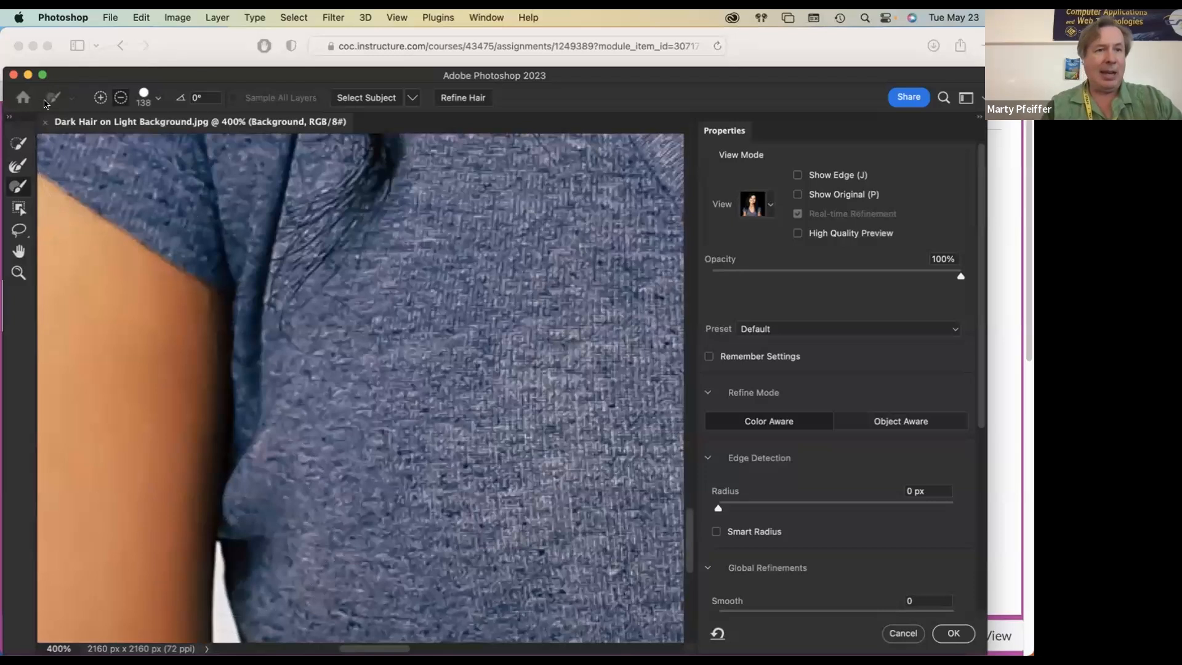
pyautogui.click(24, 142)
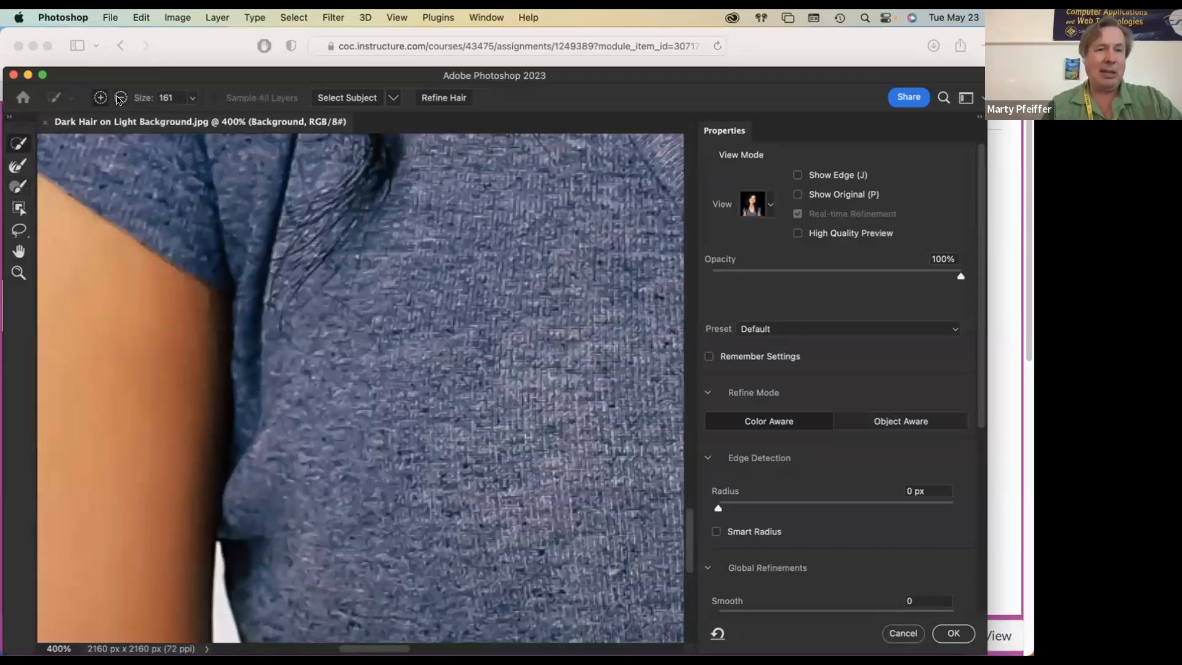
pyautogui.click(122, 98)
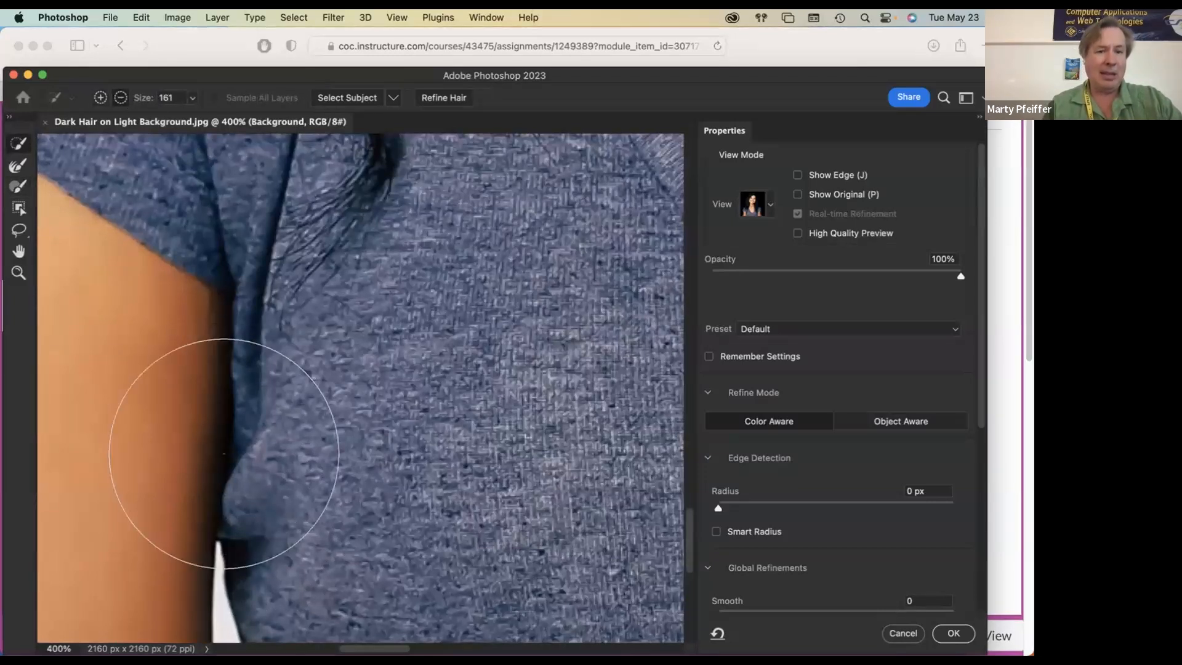
pyautogui.moveTo(231, 517); pyautogui.dragTo(24, 502)
pyautogui.moveTo(222, 623); pyautogui.dragTo(218, 544)
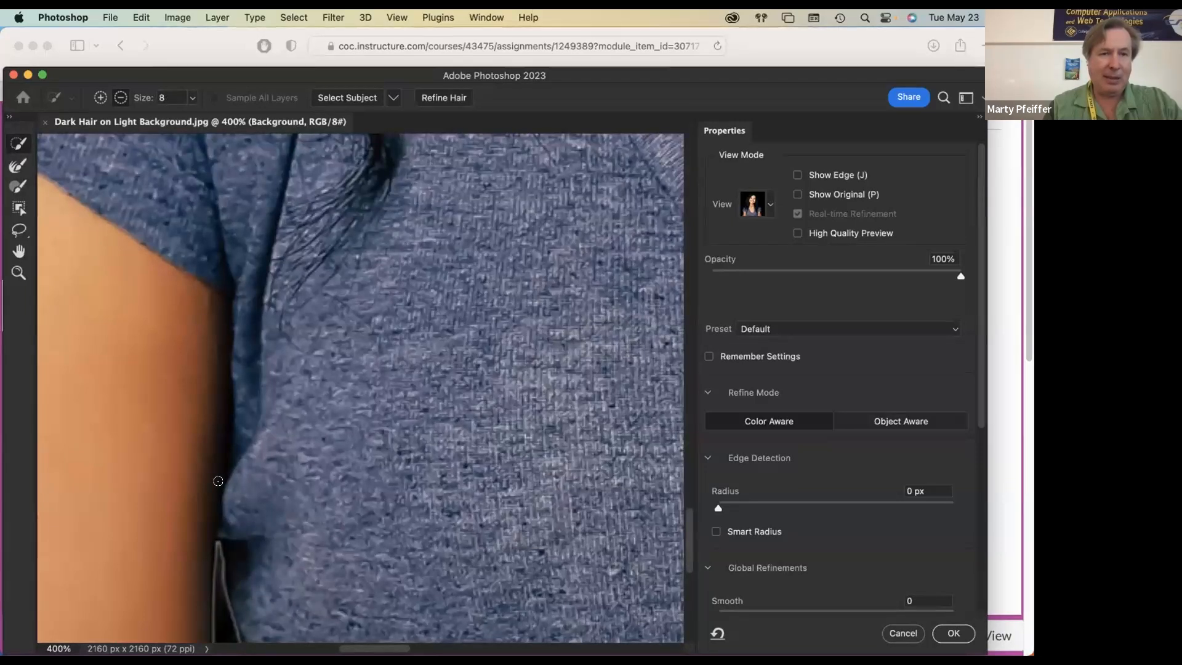
pyautogui.press('super+0')
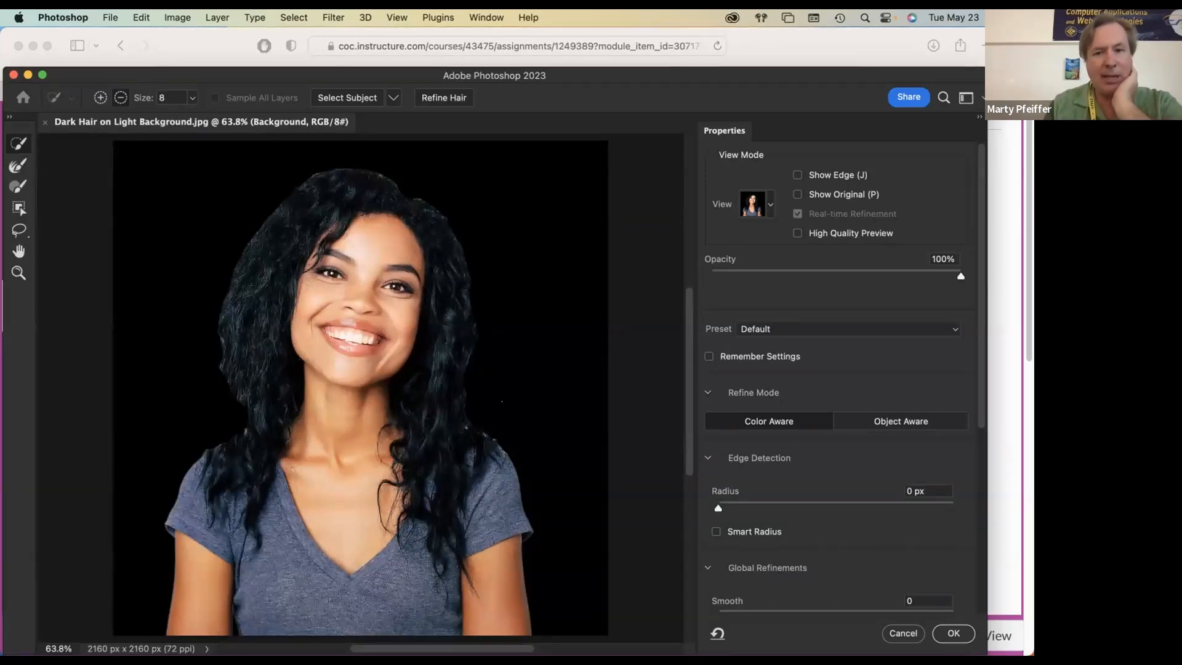
# Step: Set the Shift Edge refinement to -15%
pyautogui.scroll(-2, 426, 528)
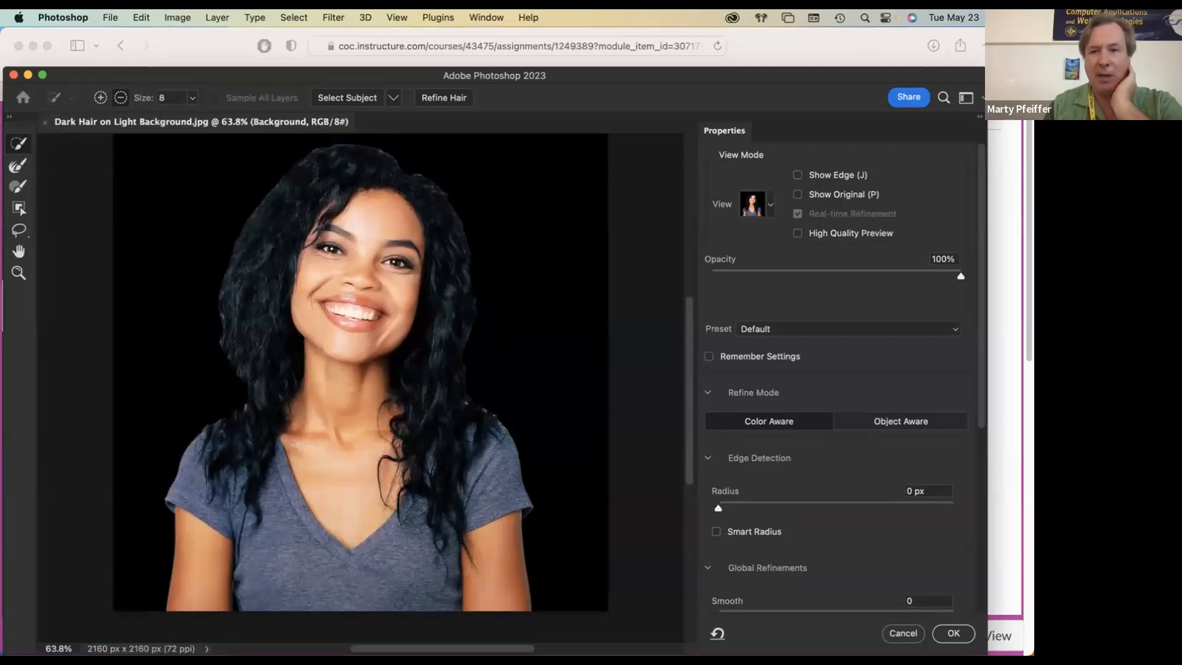
pyautogui.scroll(-10, 859, 421)
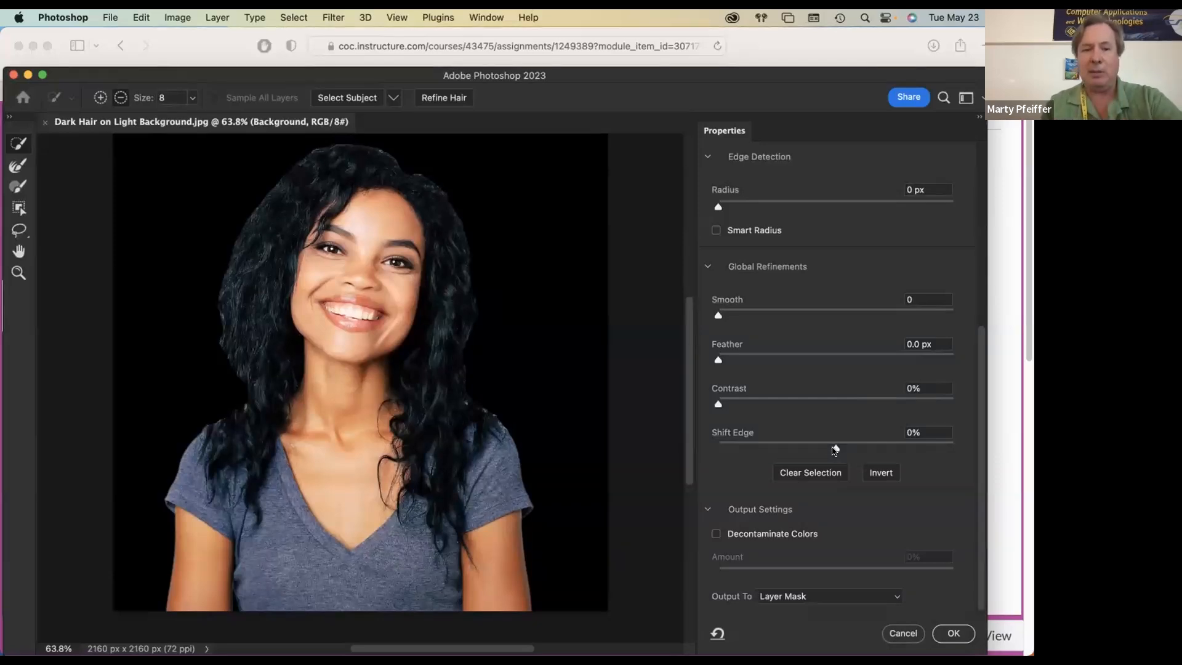
pyautogui.moveTo(836, 450); pyautogui.dragTo(819, 448)
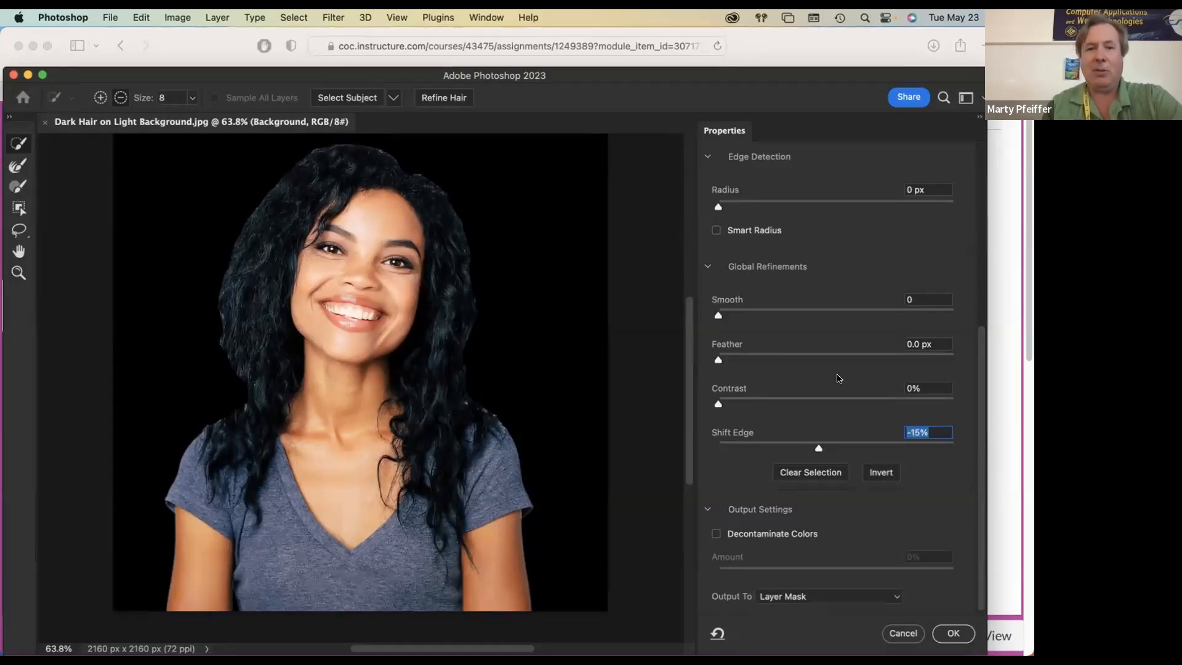
pyautogui.scroll(5, 838, 378)
pyautogui.scroll(-5, 838, 378)
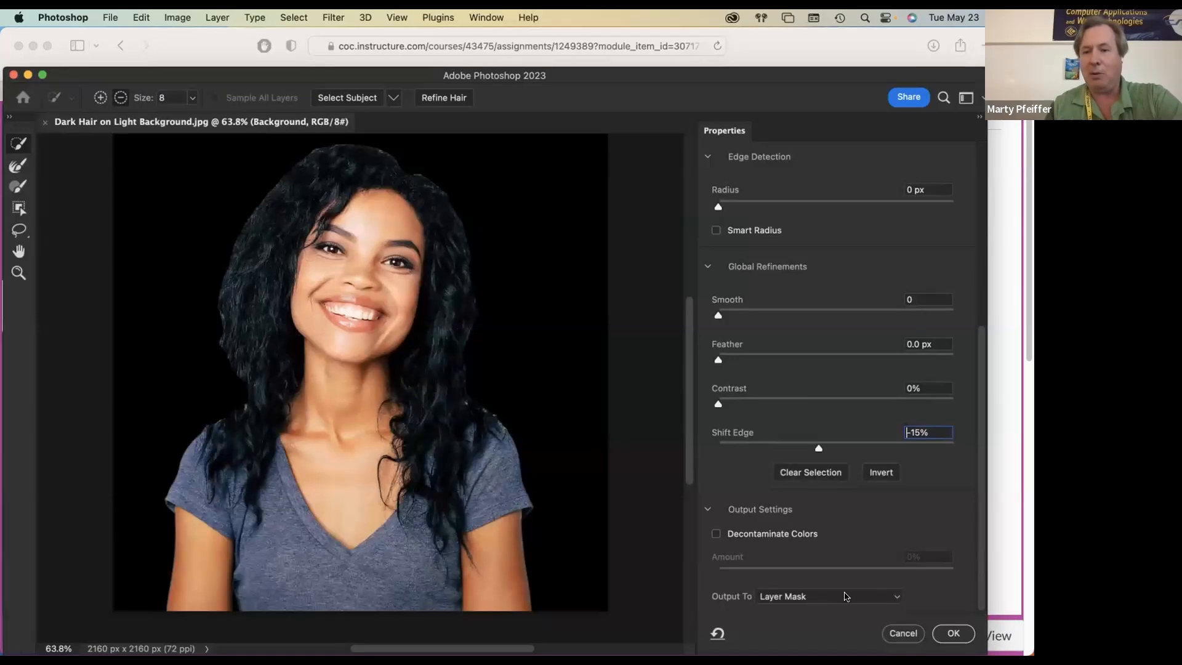
# Step: Output the selection as a layer mask and rename the resulting layer "rough mask"
pyautogui.click(954, 633)
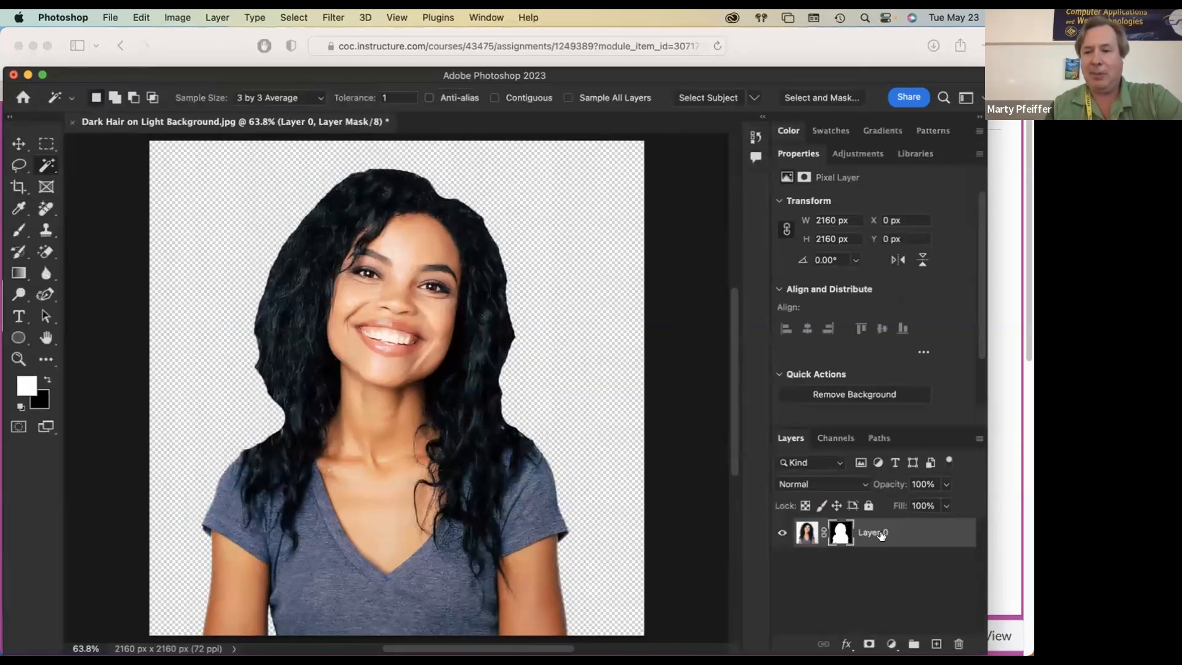
pyautogui.doubleClick(879, 533)
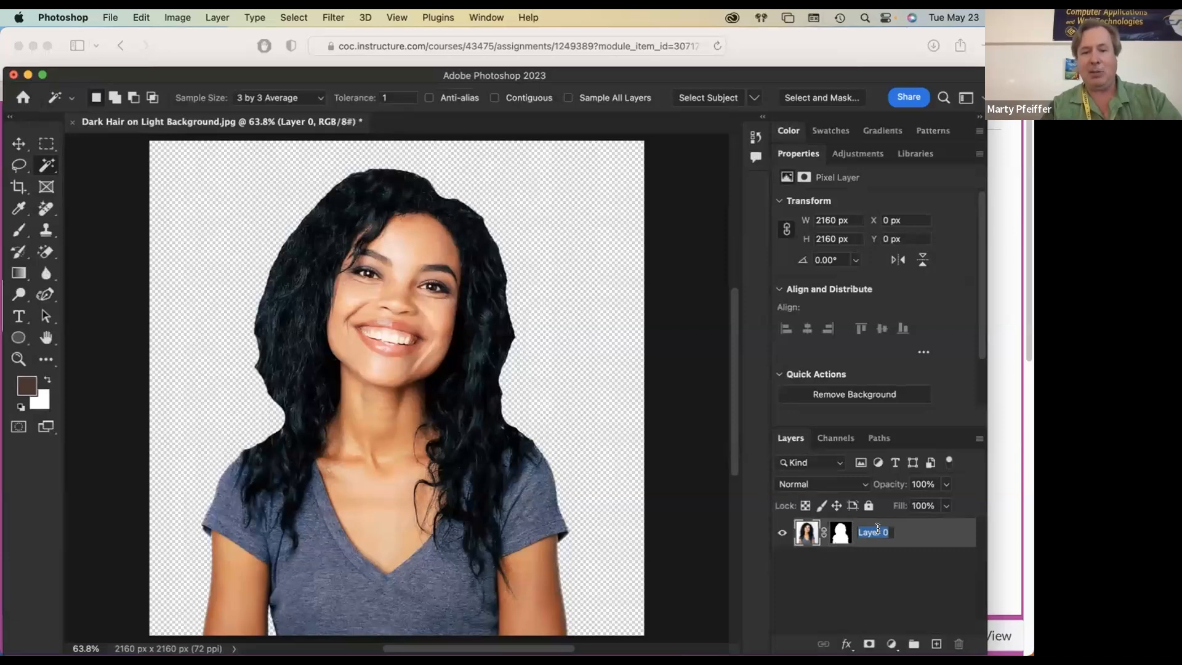
pyautogui.write('rou')
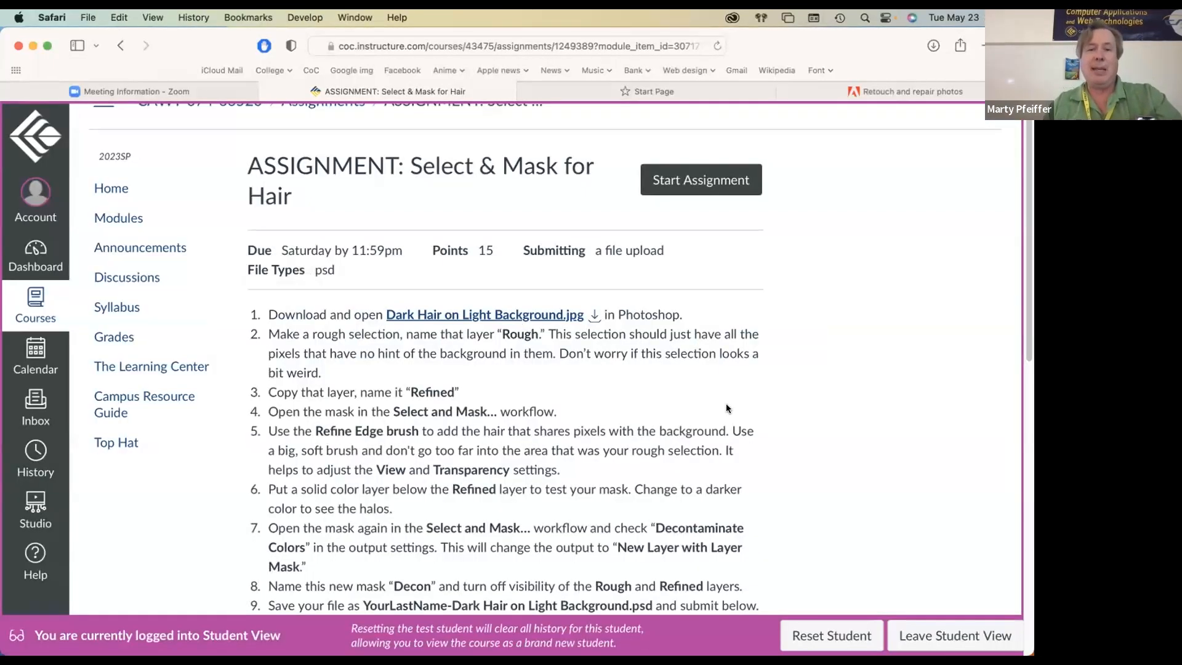
pyautogui.press('super+Tab')
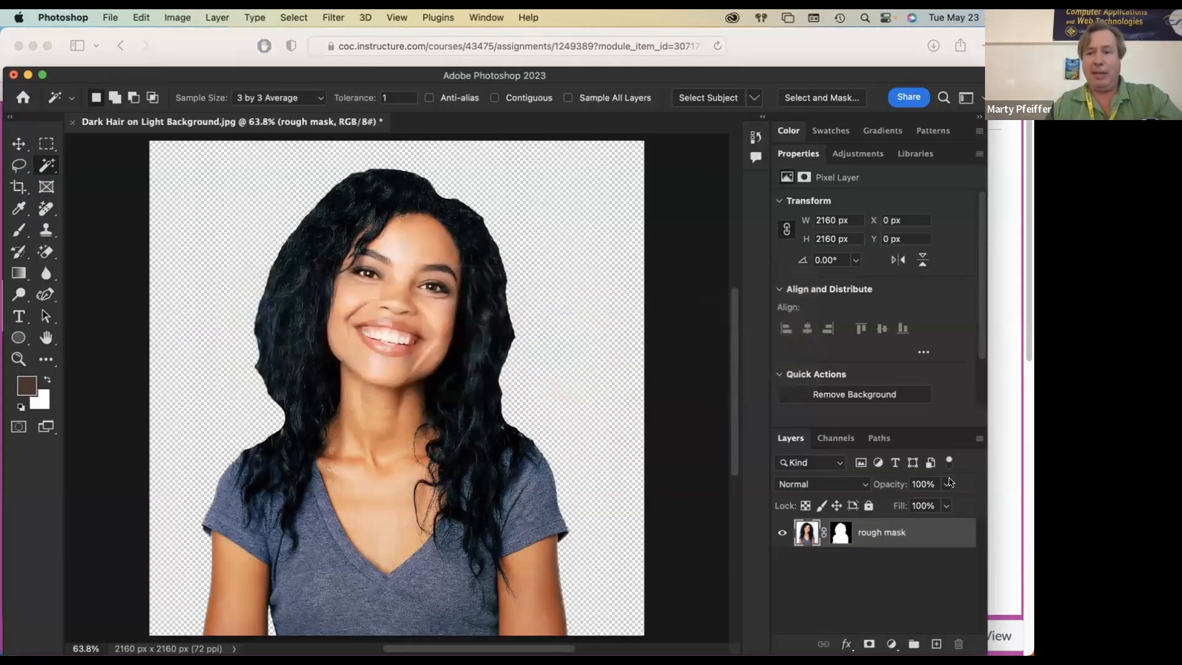
# Step: Duplicate the rough mask layer and name the copy "refined"
pyautogui.moveTo(914, 534); pyautogui.dragTo(932, 633)
pyautogui.doubleClick(876, 527)
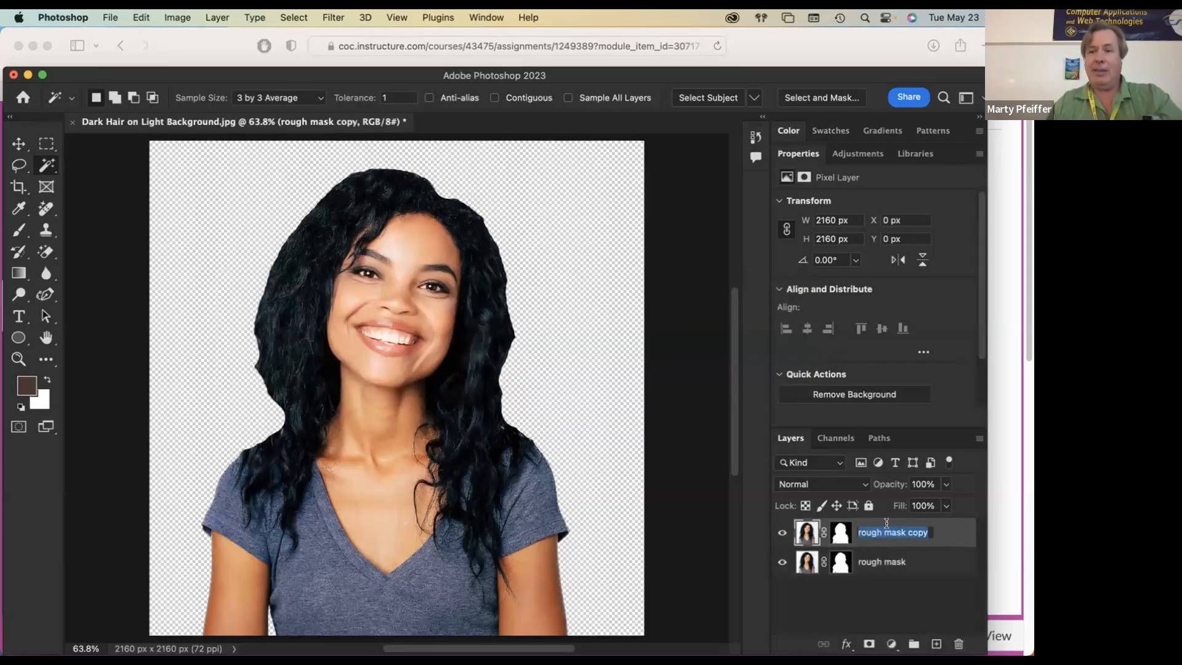
pyautogui.write('refined')
pyautogui.press('Return')
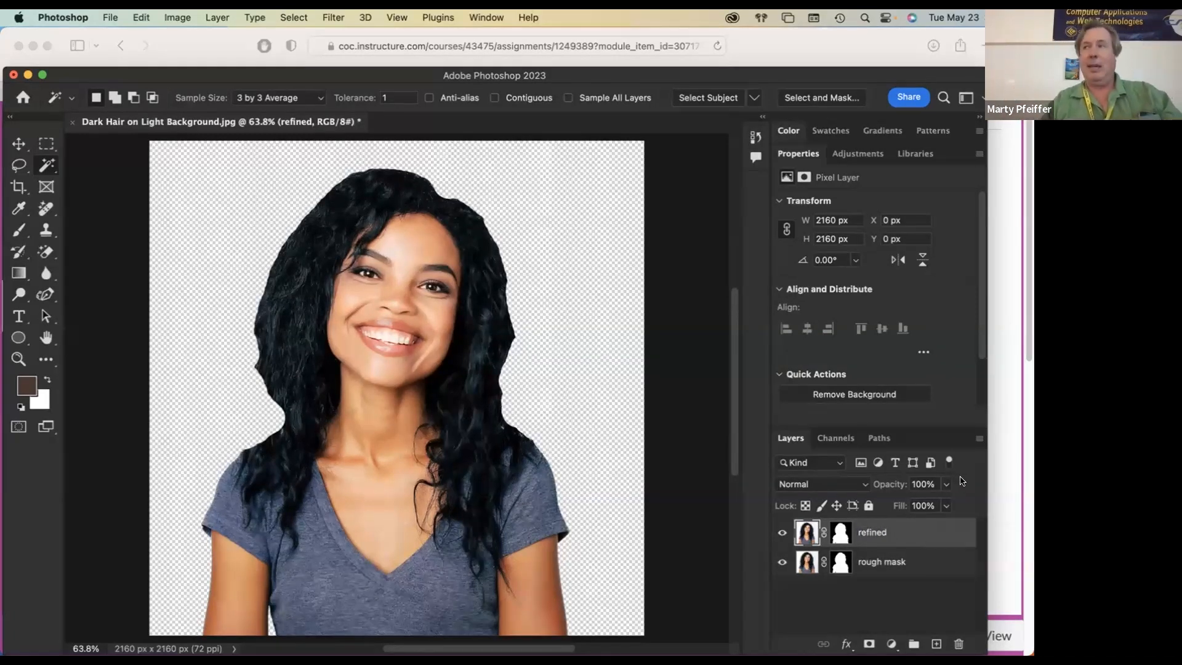
pyautogui.click(838, 533)
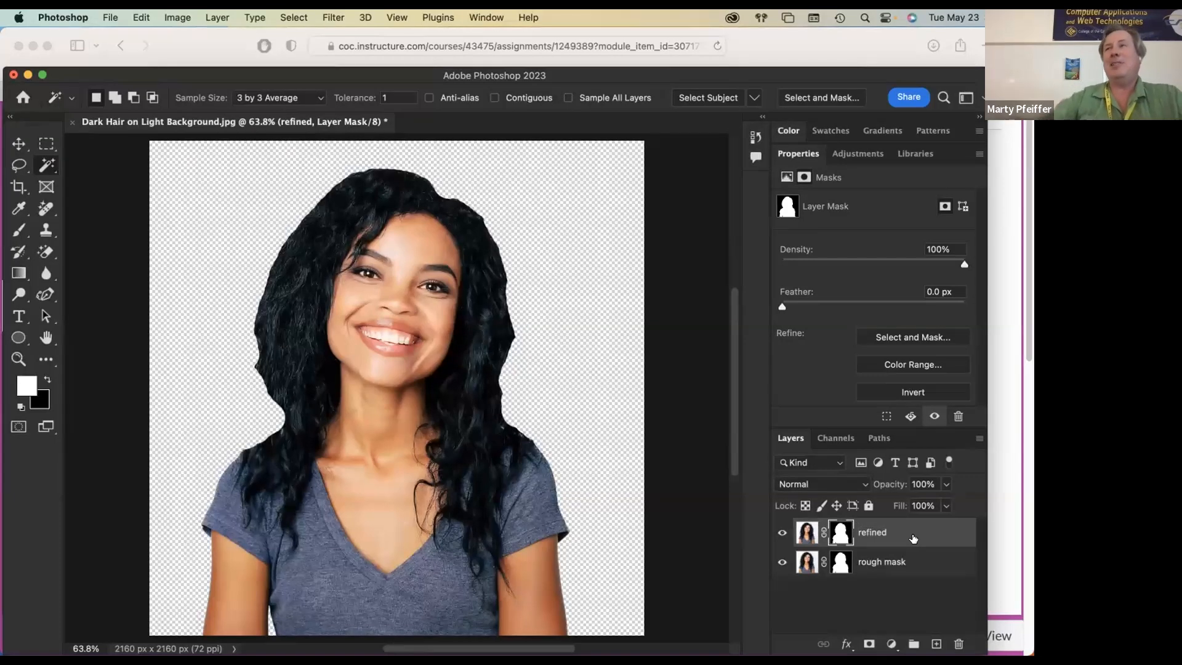
# Step: Add a pale pink (#e4b7aa) Solid Color fill layer between the rough mask and refined layers
pyautogui.click(921, 568)
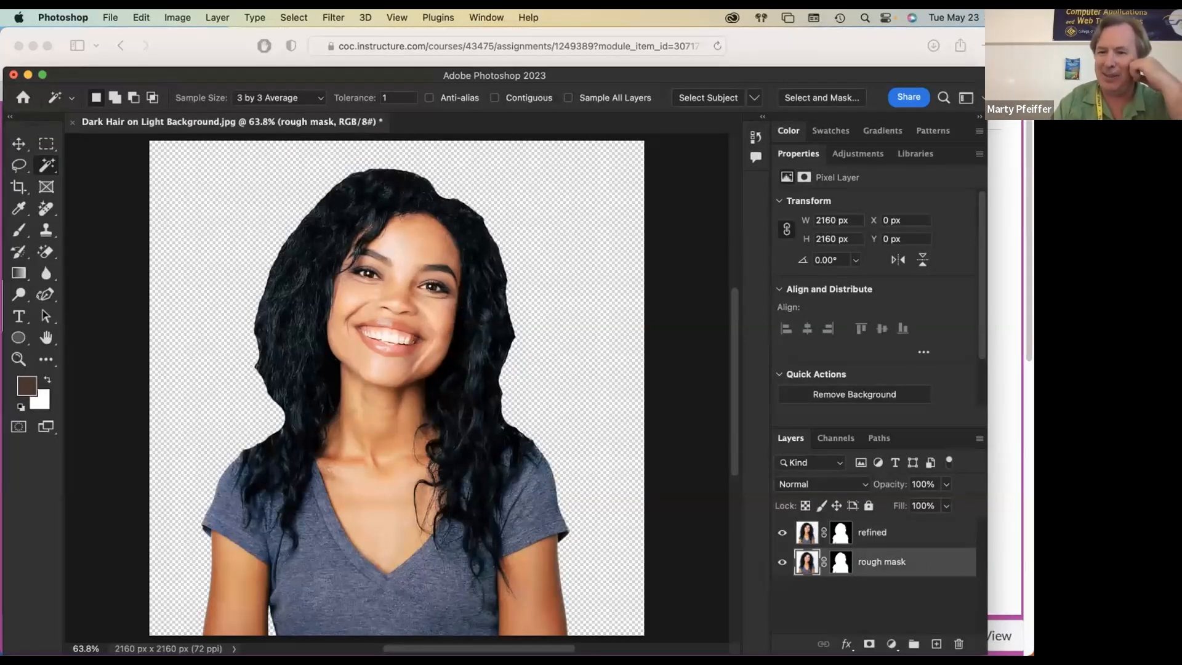
pyautogui.click(891, 644)
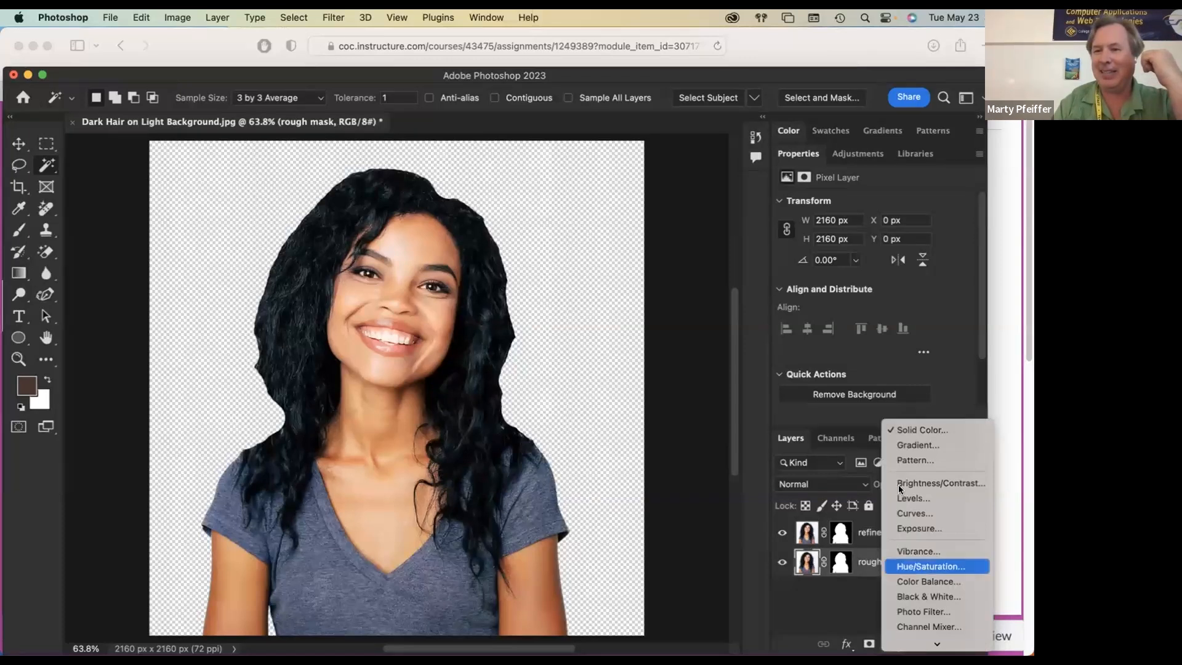
pyautogui.click(895, 429)
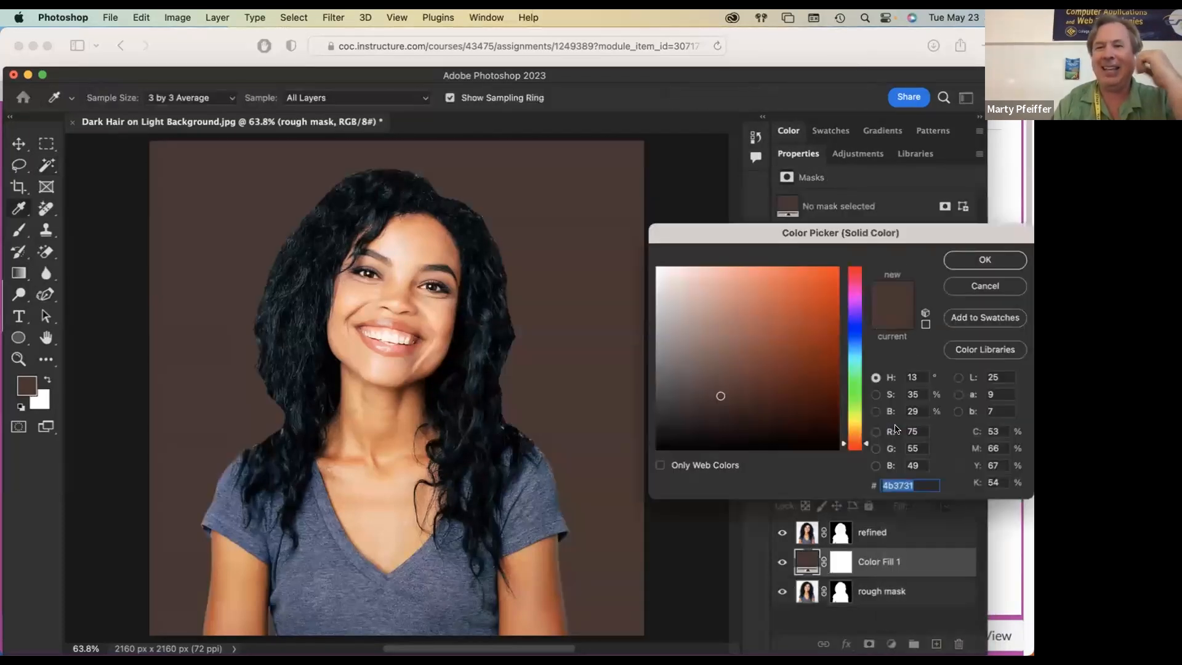
pyautogui.click(725, 309)
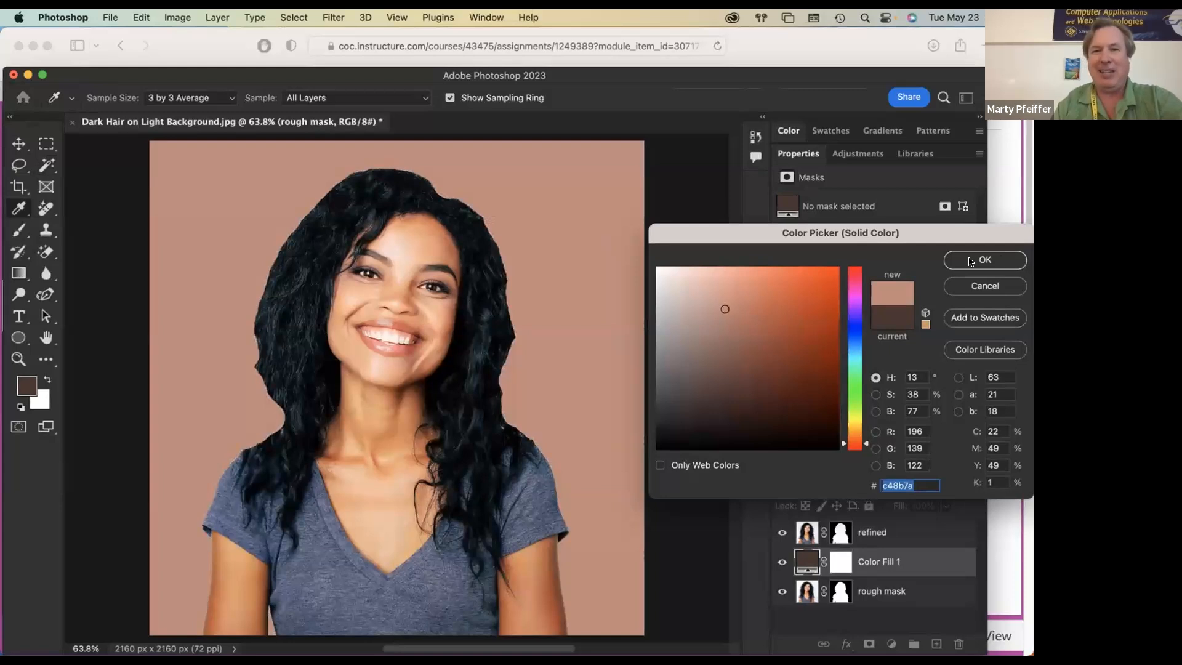
pyautogui.click(699, 283)
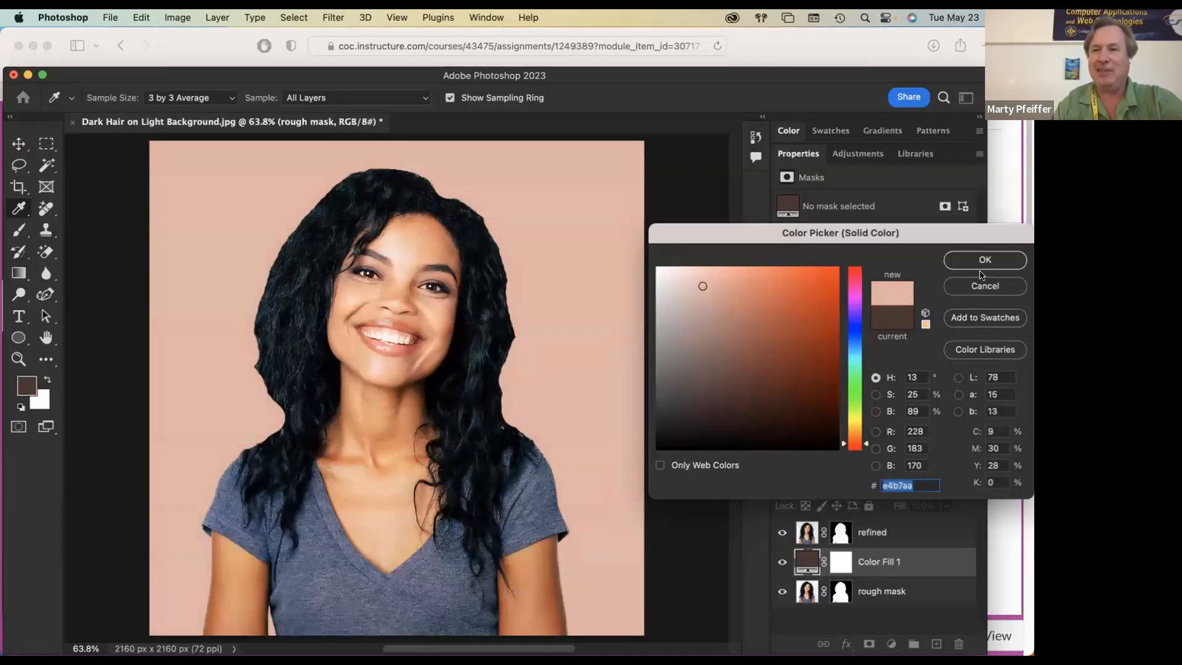
pyautogui.click(985, 259)
pyautogui.press('w')
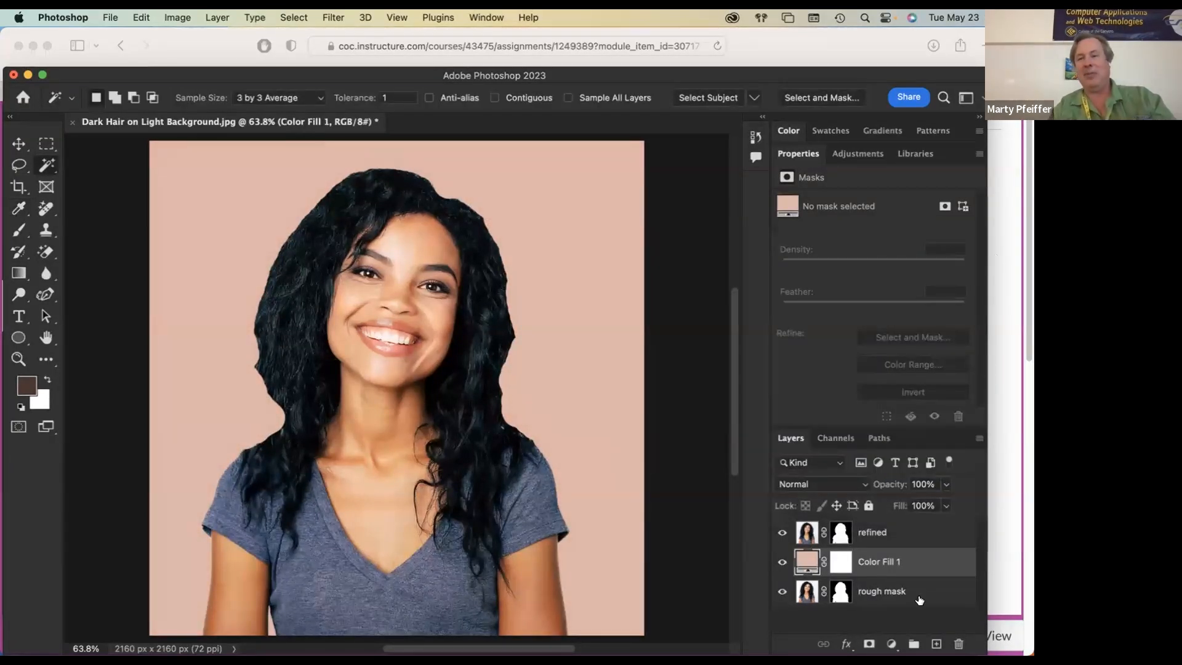
# Step: Open the refined layer's mask in Select and Mask and switch the preview to Onion Skin
pyautogui.click(837, 533)
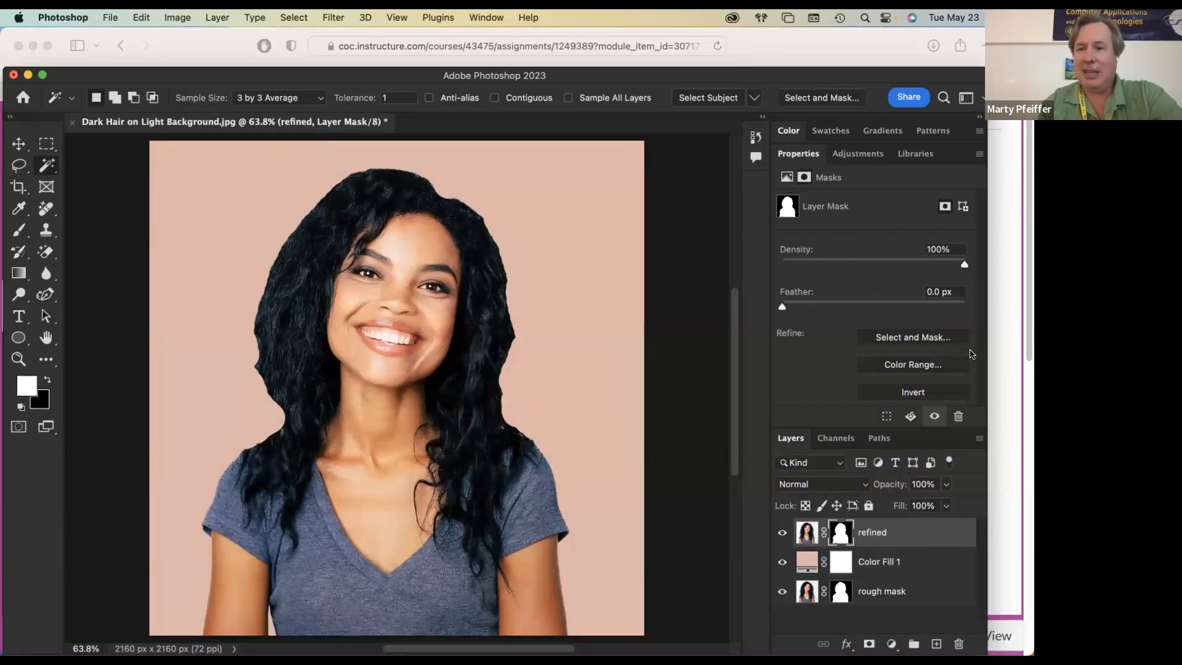
pyautogui.click(913, 337)
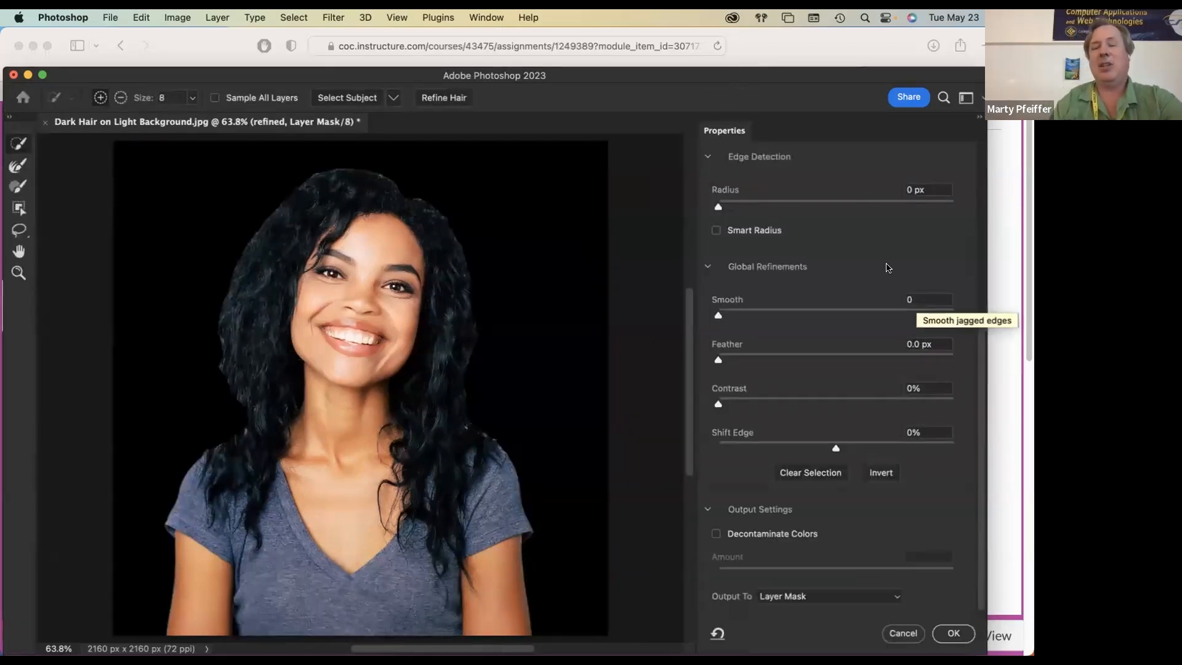
pyautogui.scroll(5, 786, 211)
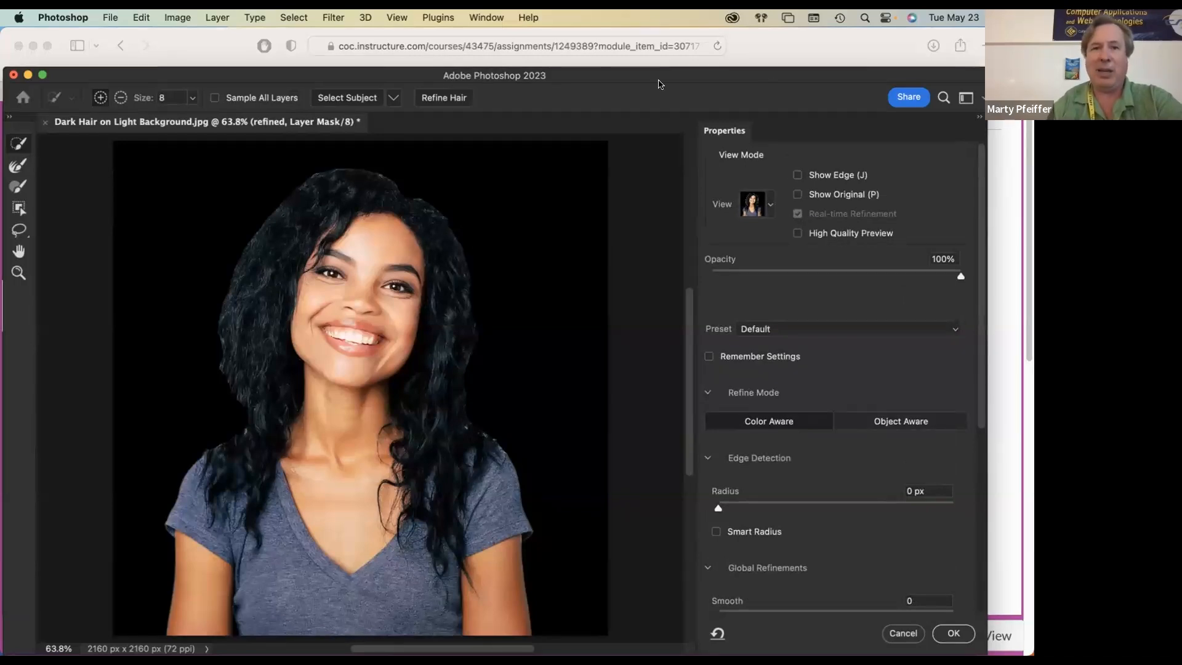
pyautogui.click(770, 206)
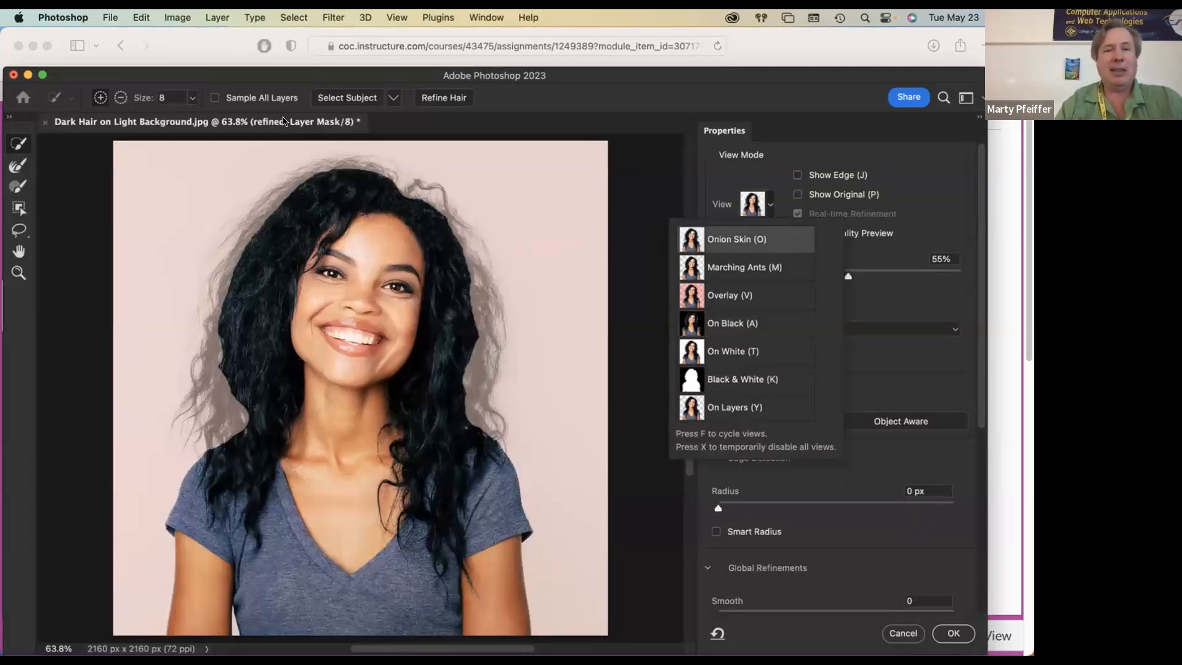
# Step: Paint over the wispy hair edges all around the head with the Refine Edge Brush at size 175
pyautogui.click(13, 167)
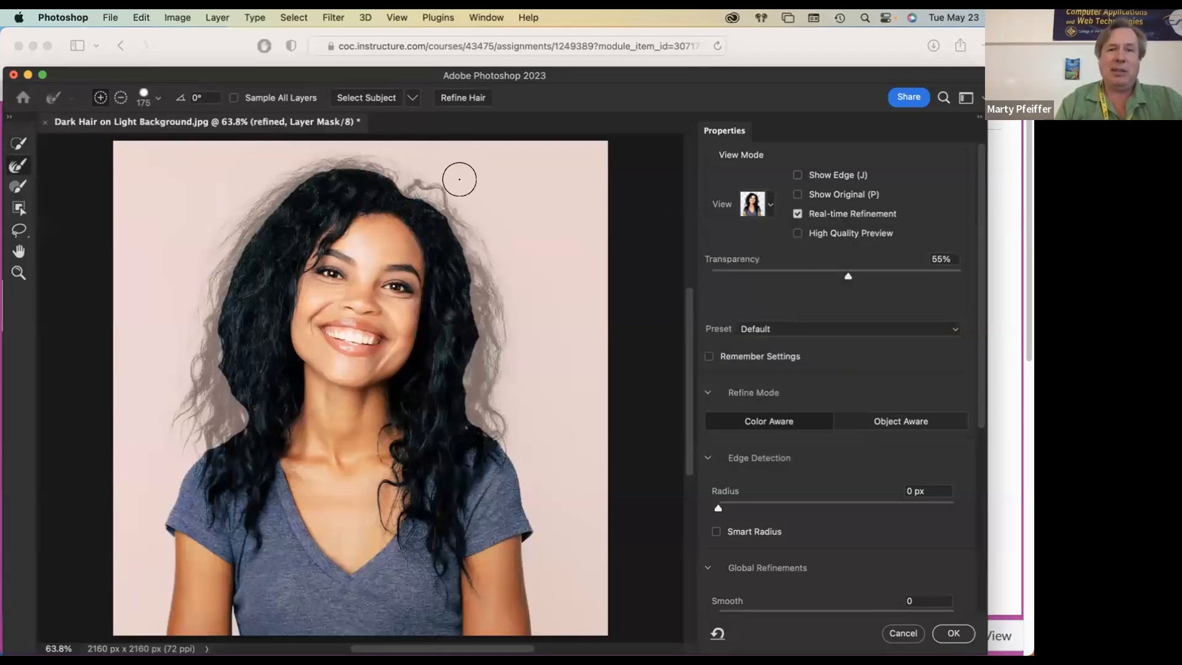
pyautogui.moveTo(411, 177)
pyautogui.mouseDown()
pyautogui.moveTo(472, 249)
pyautogui.moveTo(468, 225)
pyautogui.moveTo(488, 273)
pyautogui.moveTo(489, 288)
pyautogui.moveTo(479, 260)
pyautogui.moveTo(492, 297)
pyautogui.moveTo(484, 320)
pyautogui.moveTo(484, 298)
pyautogui.moveTo(490, 338)
pyautogui.moveTo(498, 333)
pyautogui.moveTo(484, 375)
pyautogui.moveTo(481, 343)
pyautogui.moveTo(468, 355)
pyautogui.moveTo(478, 398)
pyautogui.moveTo(468, 387)
pyautogui.moveTo(501, 422)
pyautogui.mouseUp()
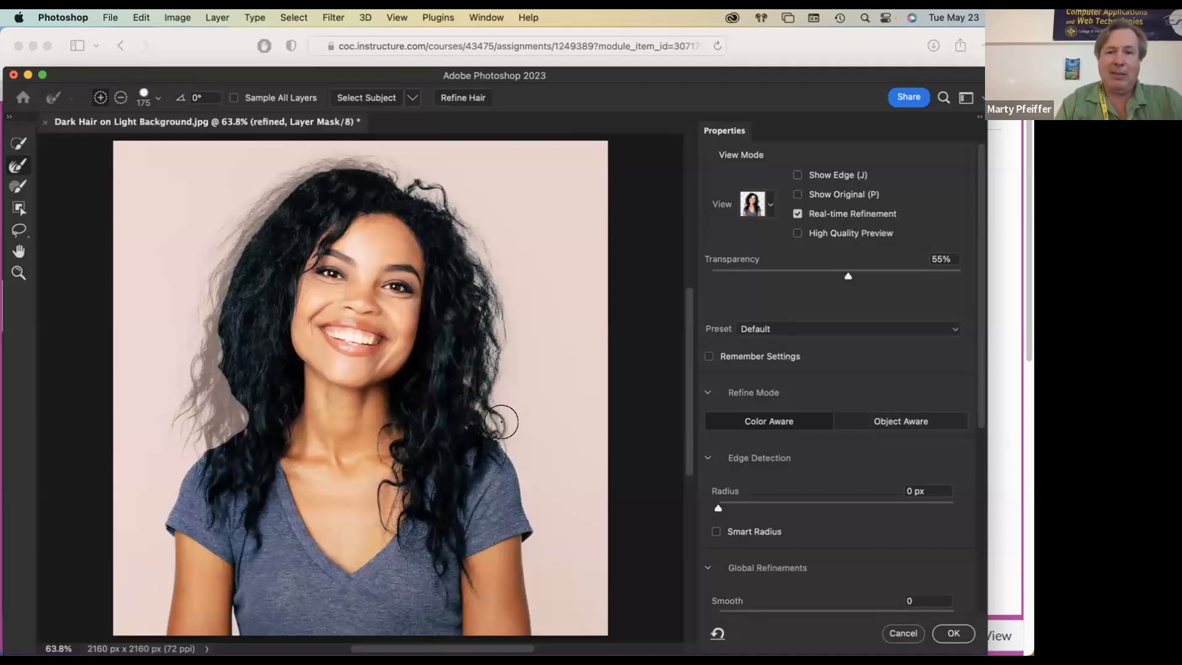
pyautogui.moveTo(412, 158)
pyautogui.mouseDown()
pyautogui.moveTo(339, 153)
pyautogui.moveTo(244, 195)
pyautogui.moveTo(231, 217)
pyautogui.moveTo(255, 190)
pyautogui.moveTo(203, 272)
pyautogui.moveTo(214, 235)
pyautogui.moveTo(201, 330)
pyautogui.moveTo(197, 296)
pyautogui.moveTo(207, 370)
pyautogui.moveTo(180, 389)
pyautogui.moveTo(180, 413)
pyautogui.moveTo(194, 373)
pyautogui.moveTo(228, 413)
pyautogui.moveTo(186, 425)
pyautogui.moveTo(202, 424)
pyautogui.moveTo(162, 406)
pyautogui.moveTo(192, 349)
pyautogui.moveTo(166, 432)
pyautogui.mouseUp()
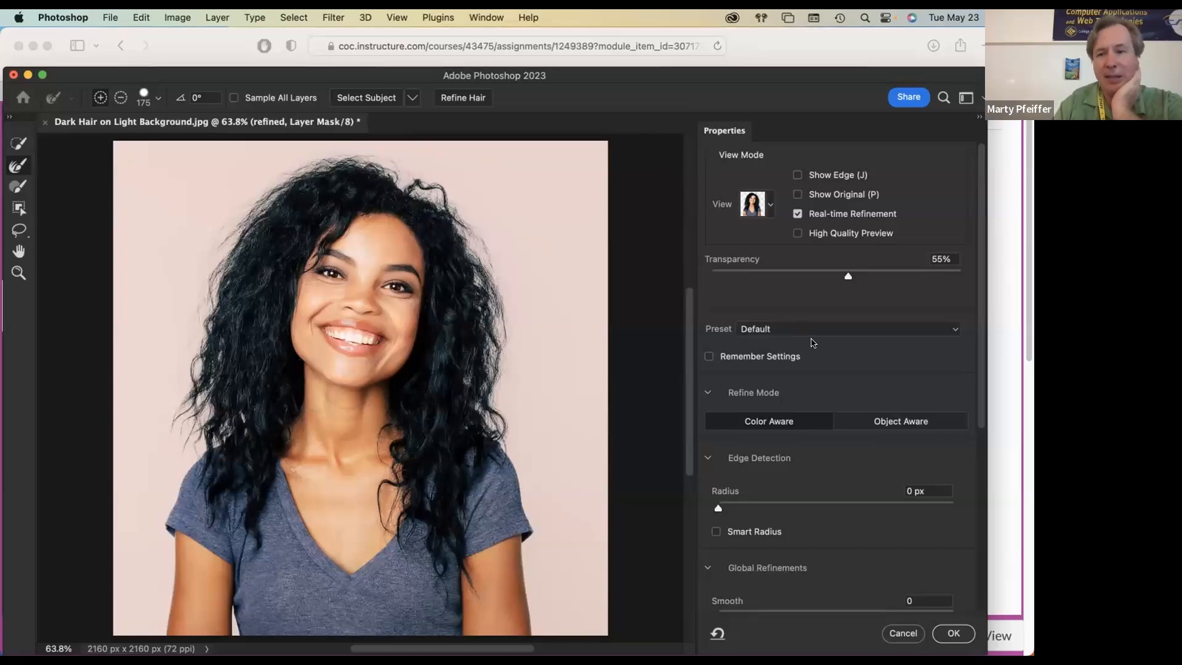
pyautogui.scroll(-10, 921, 579)
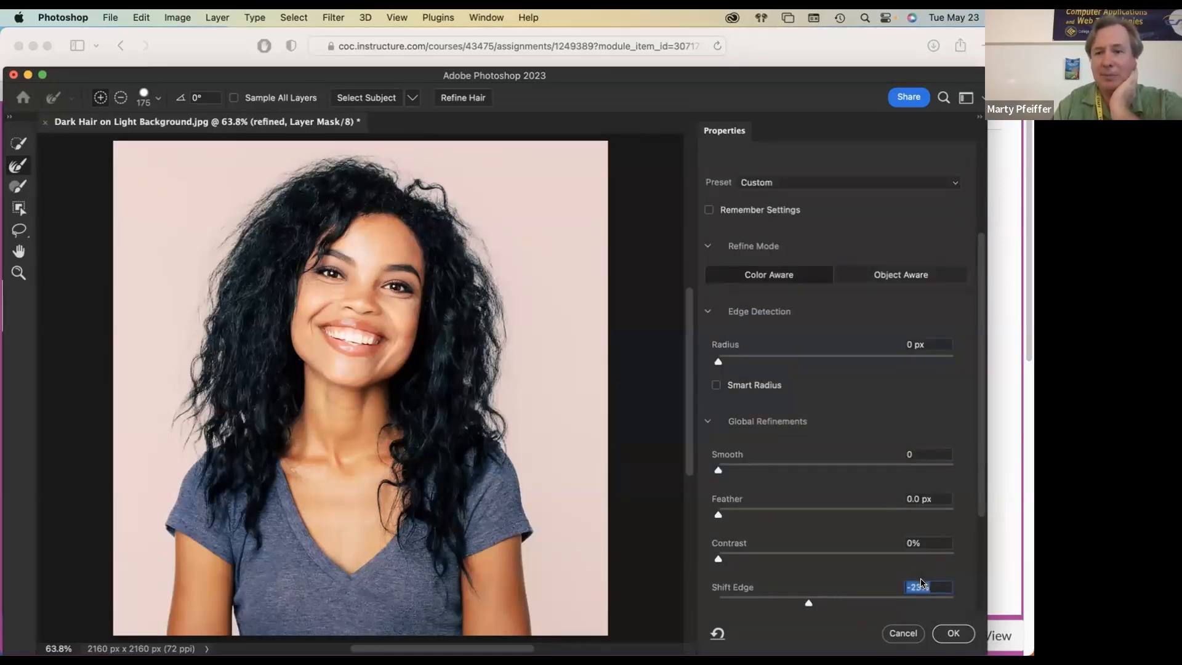
pyautogui.scroll(-10, 922, 583)
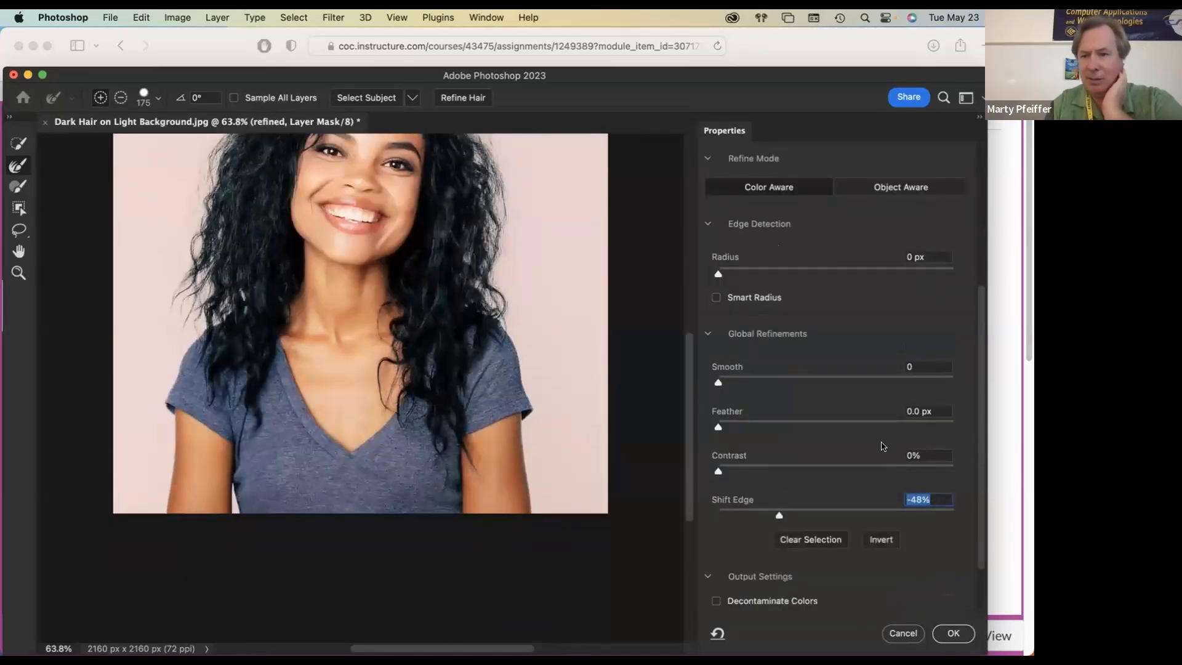
pyautogui.write('0')
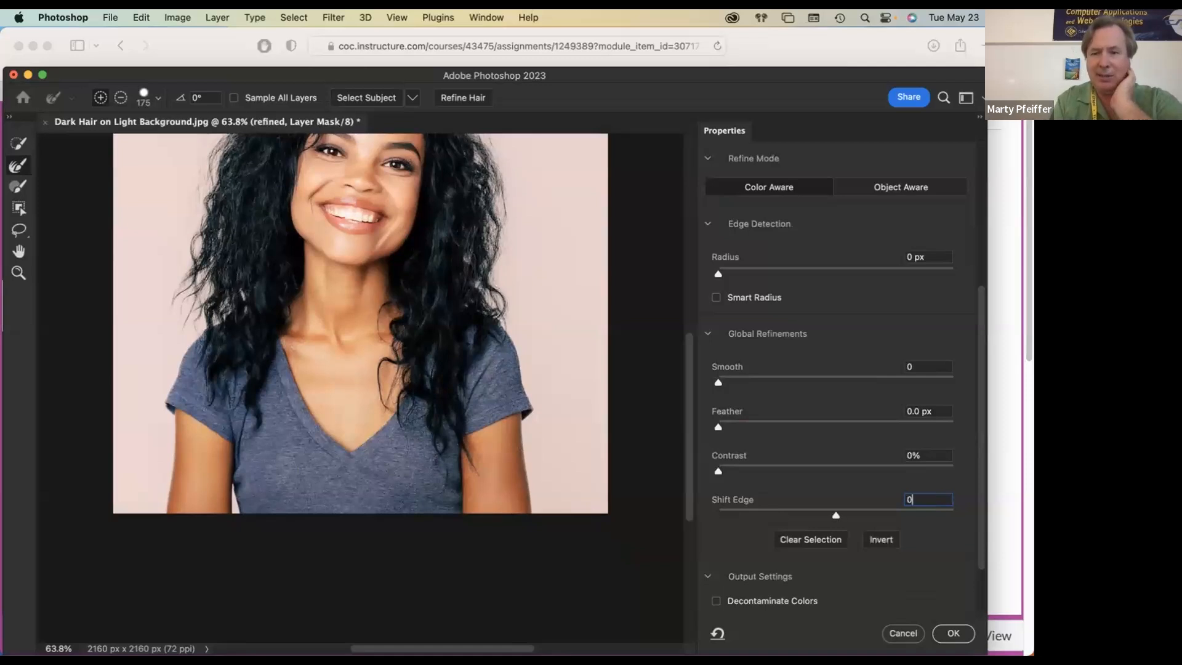
pyautogui.press('Return')
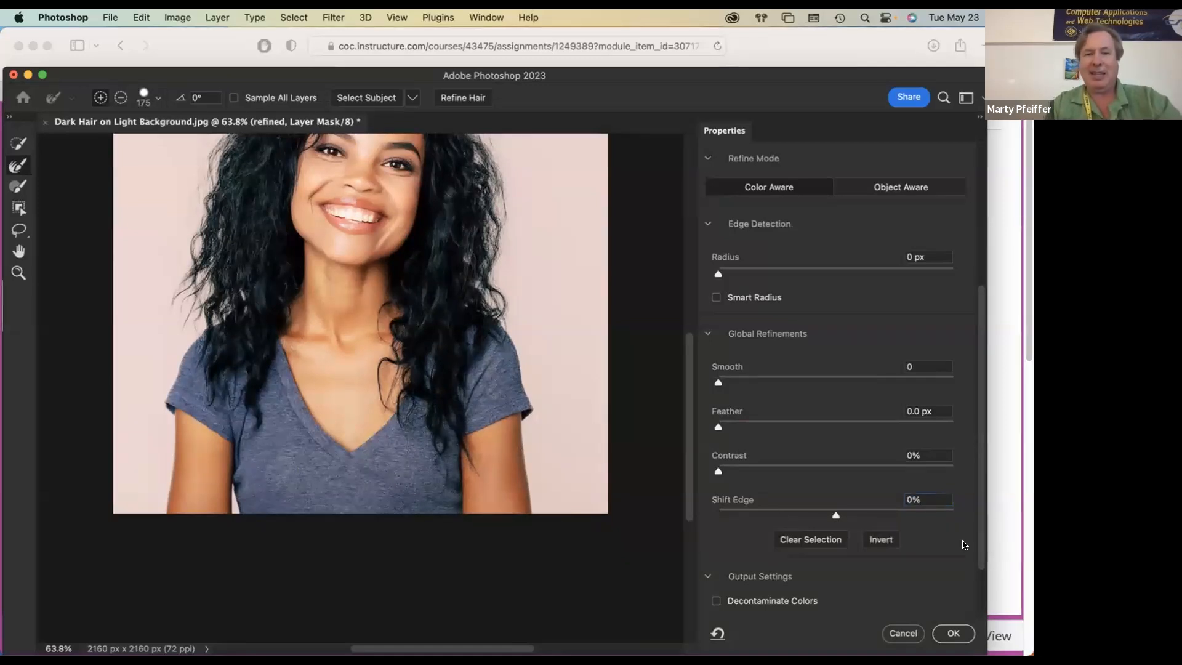
# Step: Apply the hair refinement to the refined layer with the output set to Layer Mask
pyautogui.scroll(5, 347, 277)
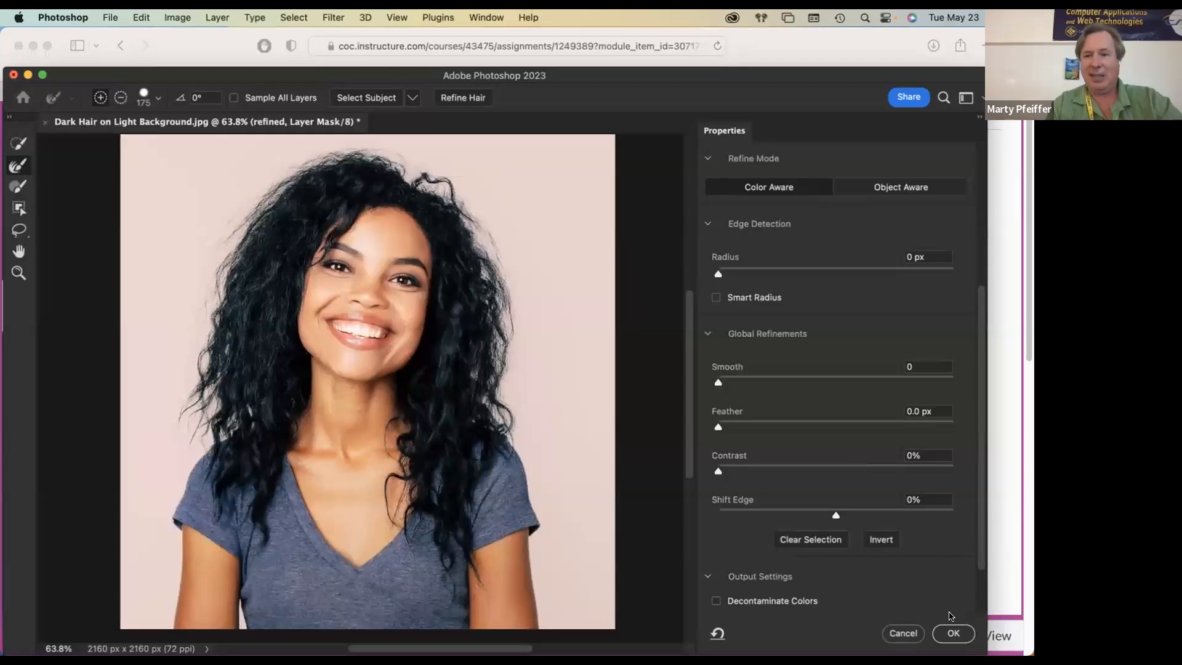
pyautogui.scroll(-2, 950, 563)
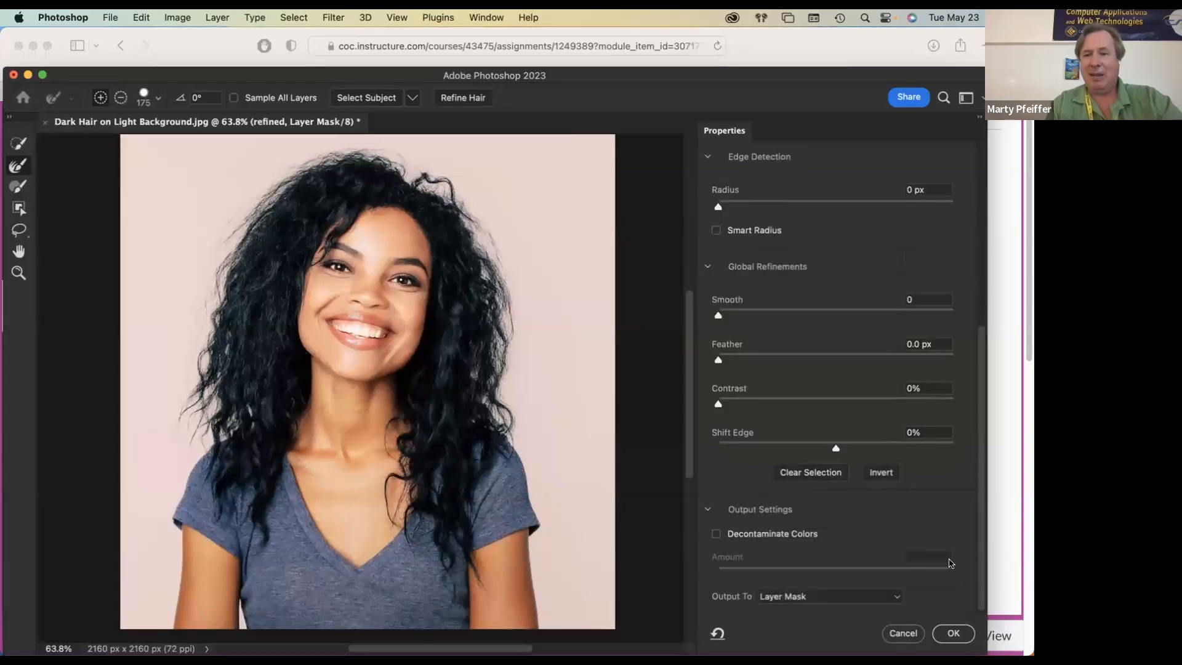
pyautogui.click(953, 633)
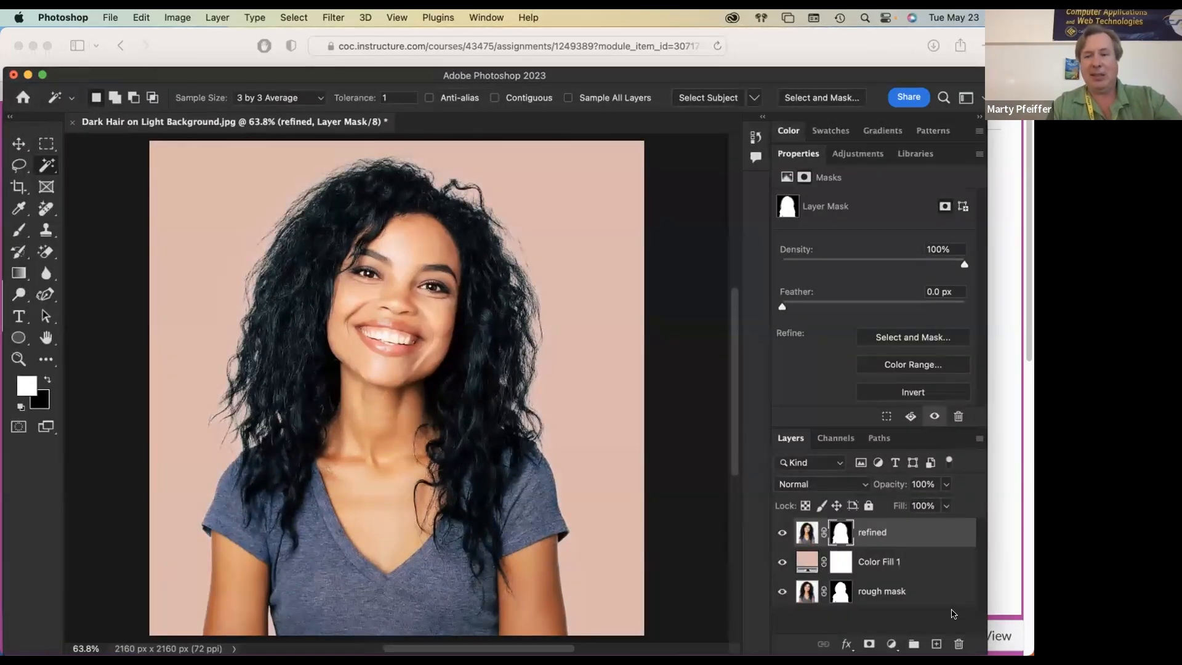
# Step: Check the assignment steps in Safari and change the solid color fill layer in Photoshop to a dark brown, about #593227
pyautogui.press('super+Tab')
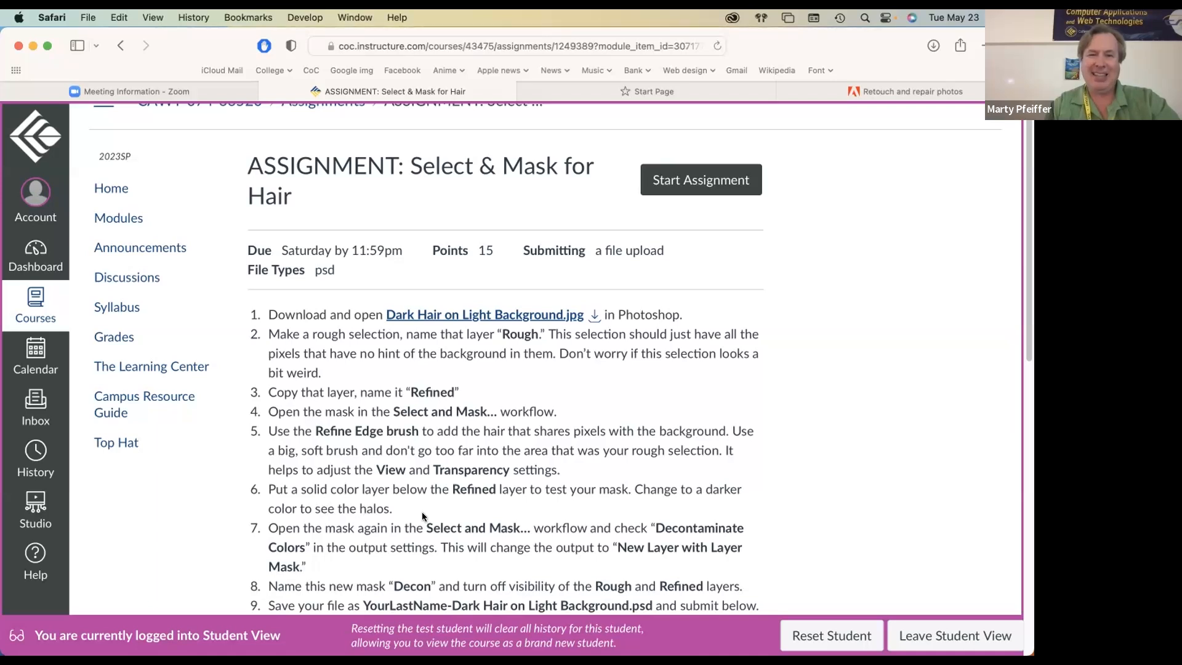
pyautogui.scroll(-3, 422, 511)
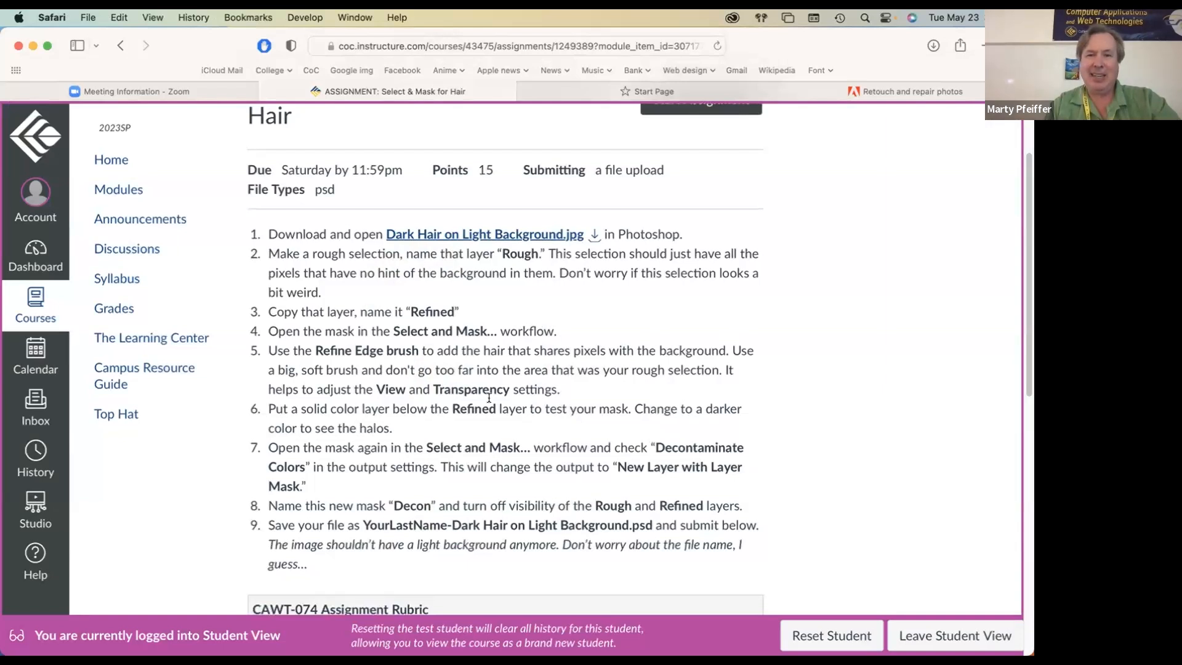
pyautogui.press('super+Tab')
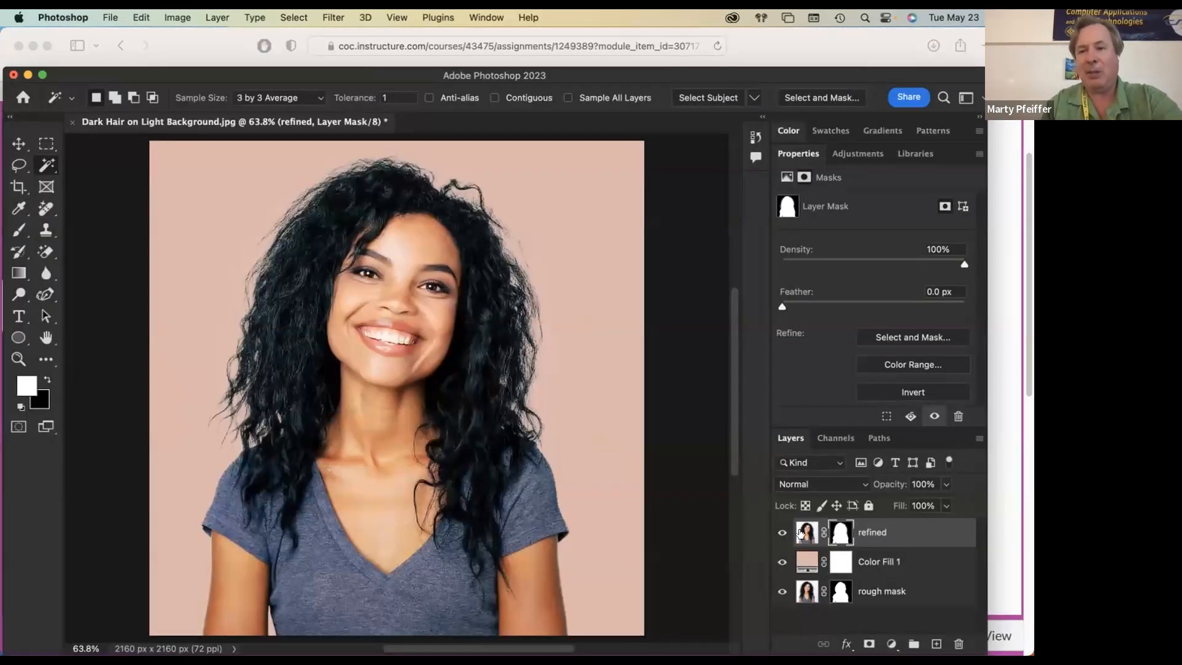
pyautogui.doubleClick(806, 562)
pyautogui.click(727, 351)
pyautogui.moveTo(726, 350); pyautogui.dragTo(758, 386)
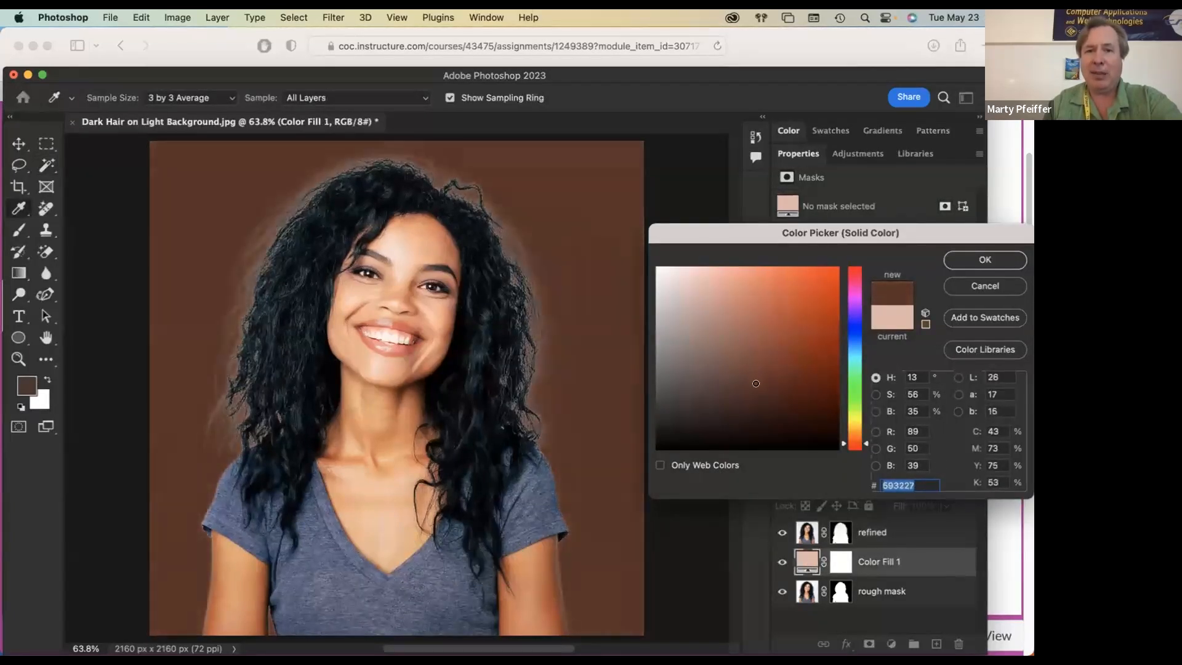
pyautogui.click(1016, 260)
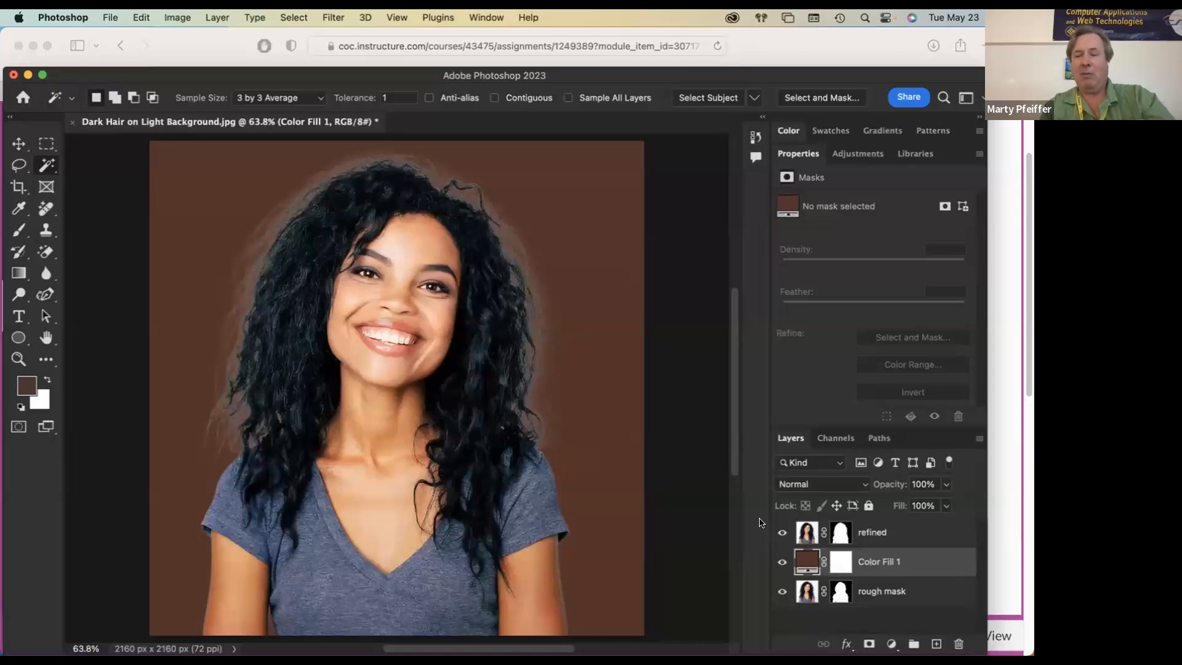
# Step: Reopen the refined layer's mask in Select and Mask and set the preview to On Layers
pyautogui.click(833, 524)
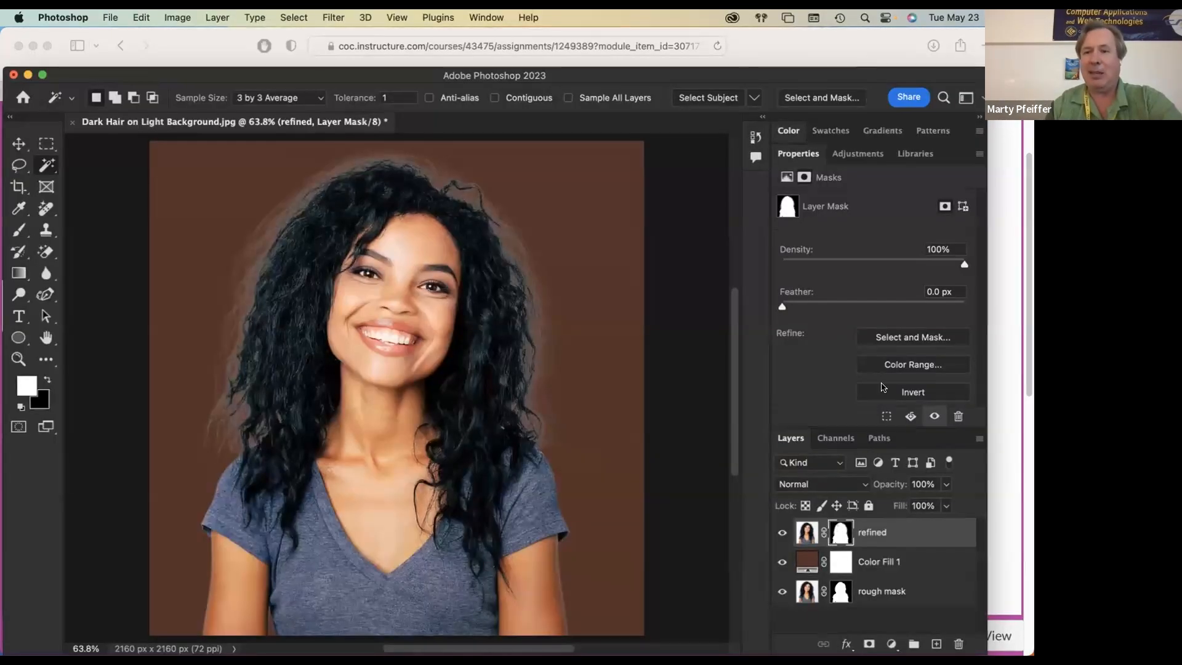
pyautogui.click(929, 338)
pyautogui.click(768, 203)
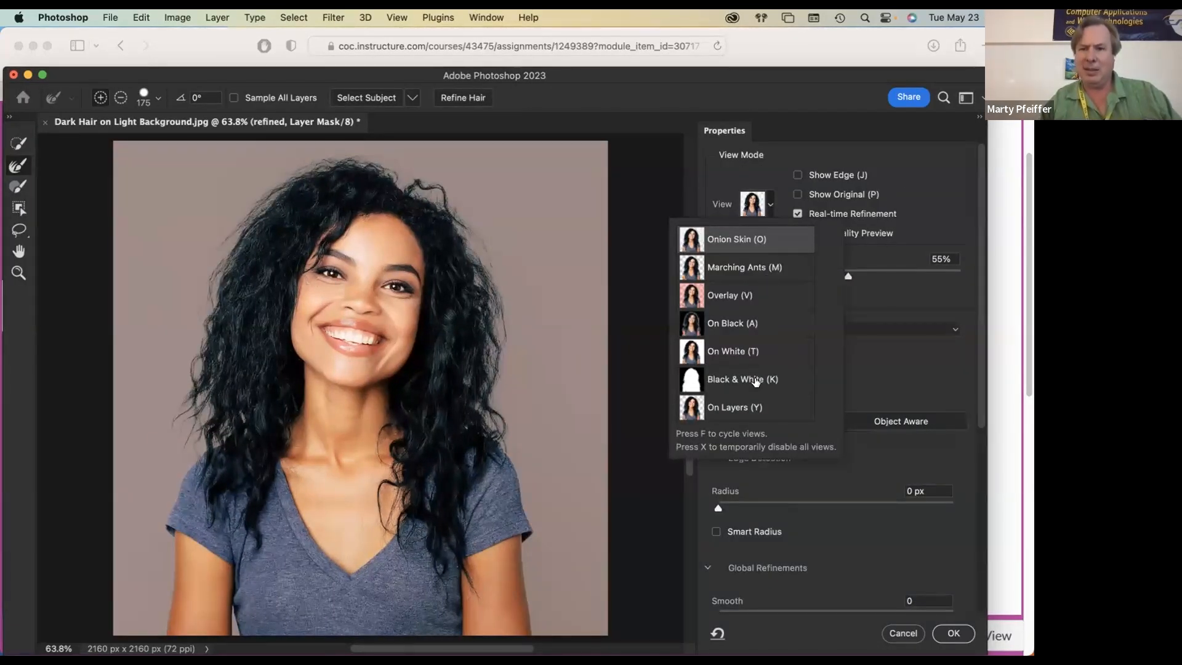
pyautogui.click(736, 407)
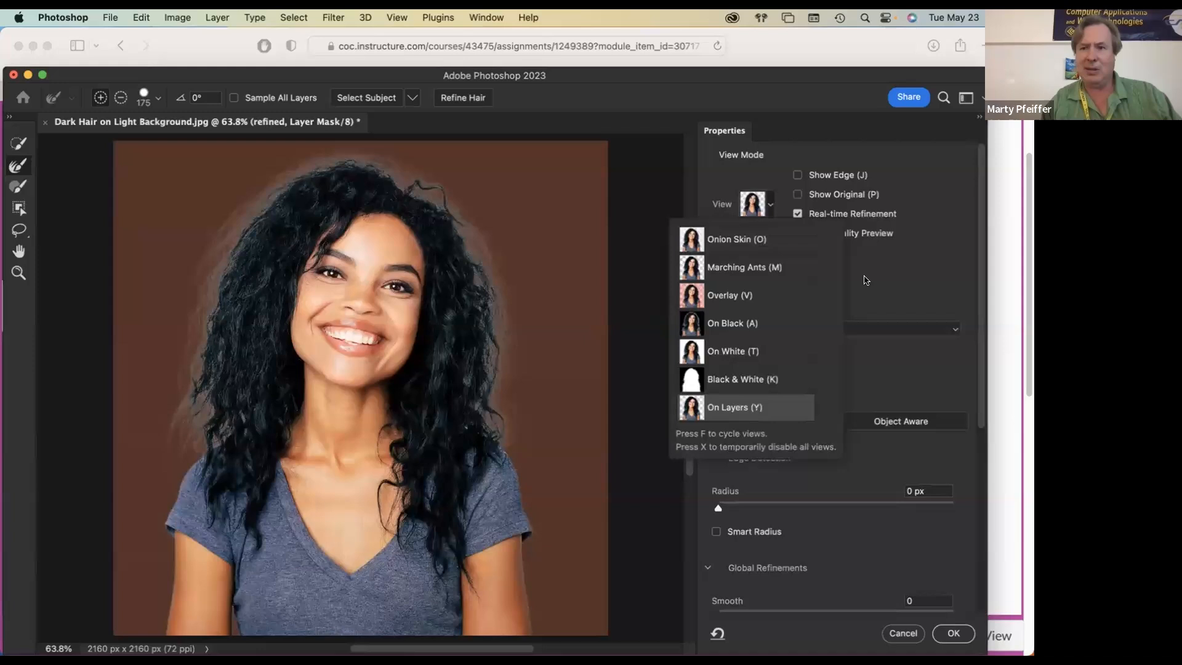
# Step: Apply Decontaminate Colors at 100% to the refined layer's mask, outputting to New Layer with Layer Mask
pyautogui.click(946, 271)
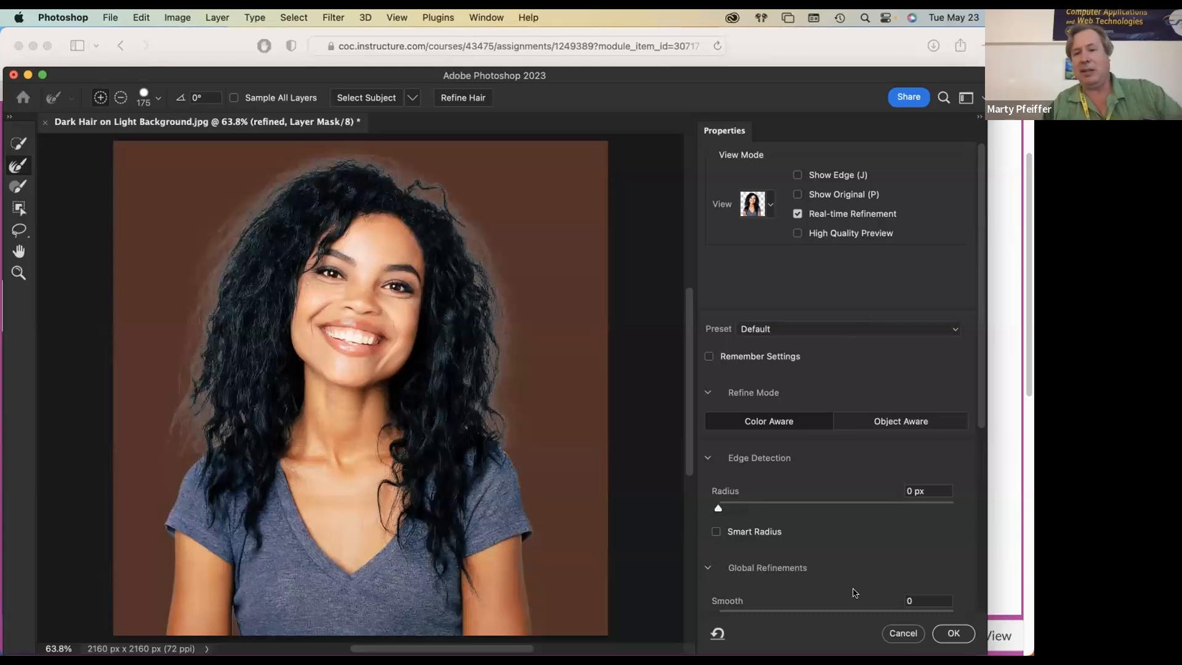
pyautogui.scroll(-5, 825, 533)
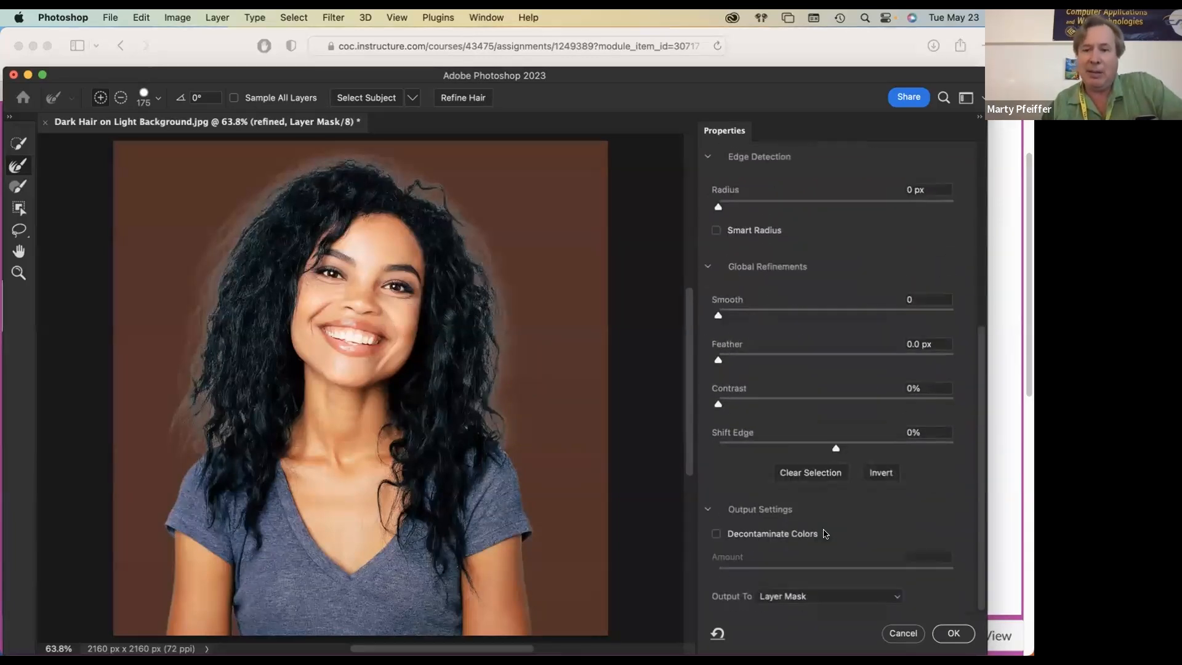
pyautogui.click(716, 535)
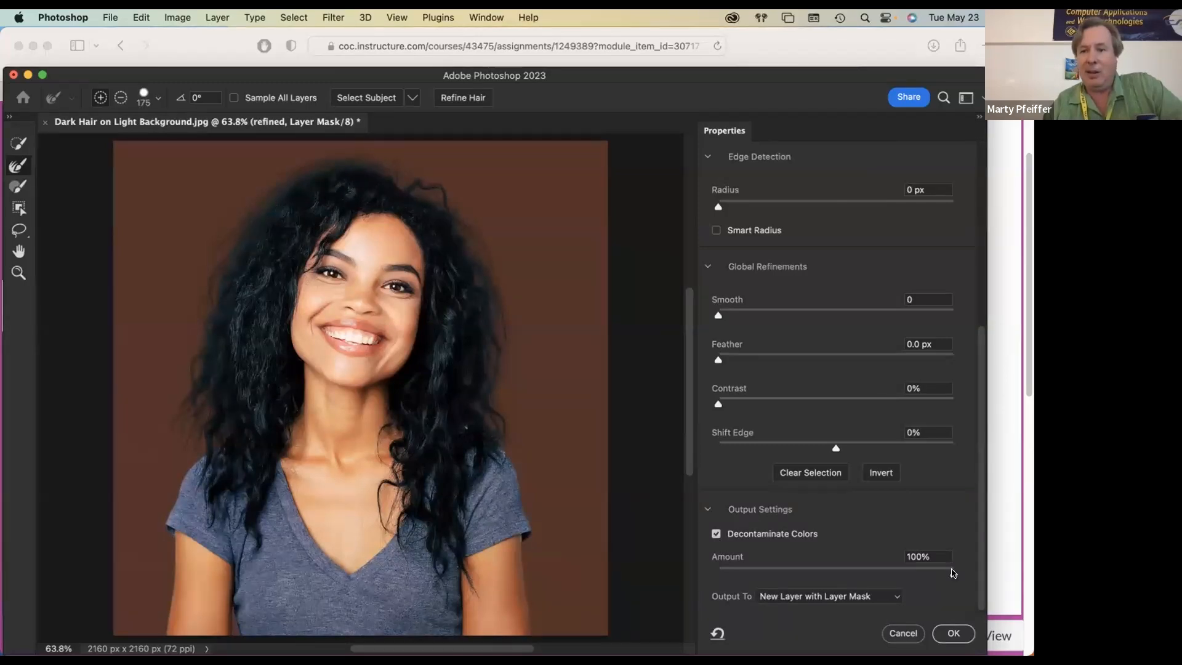
pyautogui.moveTo(953, 573)
pyautogui.mouseDown()
pyautogui.moveTo(933, 572)
pyautogui.moveTo(970, 565)
pyautogui.mouseUp()
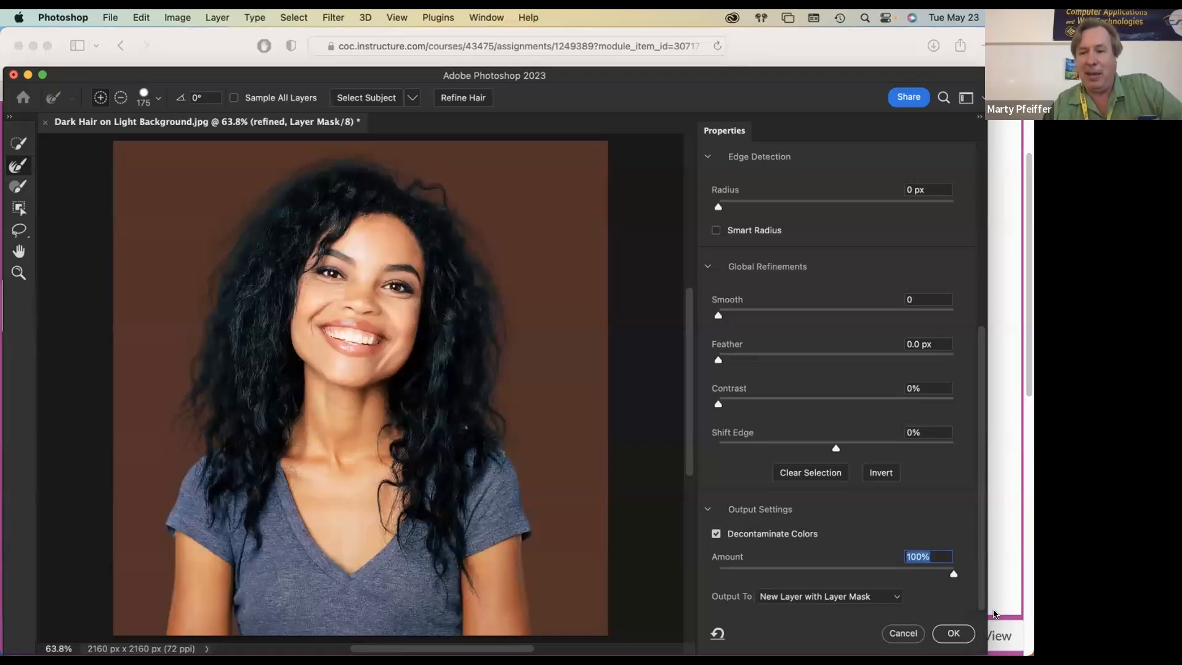
pyautogui.click(953, 634)
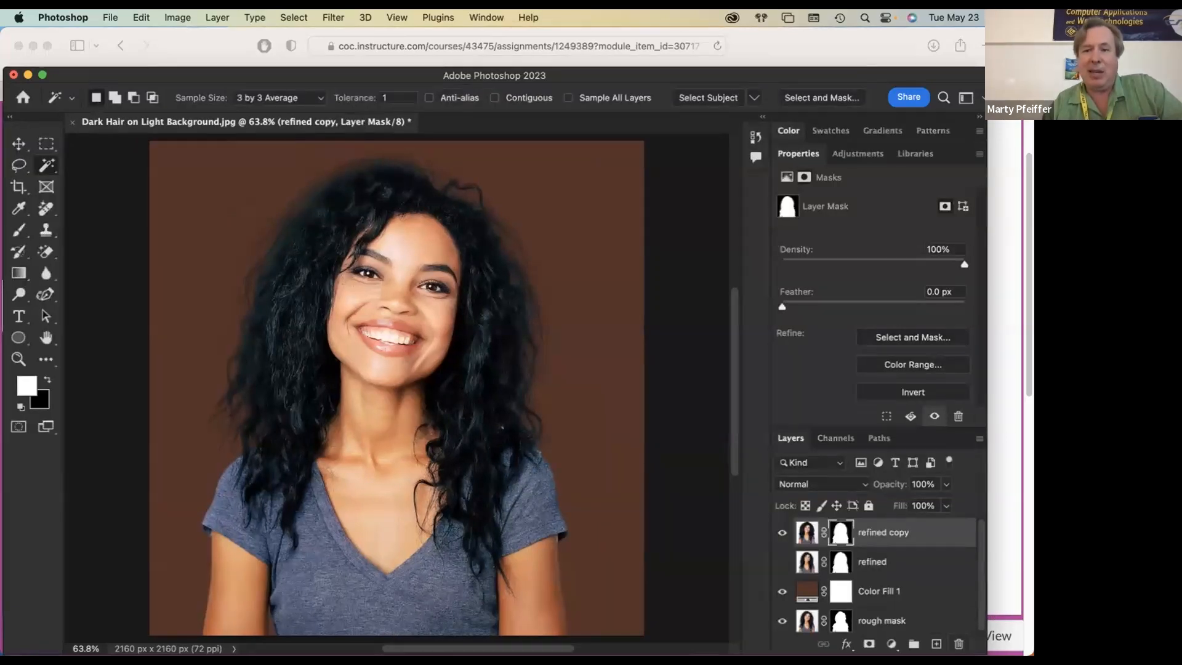
# Step: Rename the refined copy layer to decon and, after checking the assignment steps in Safari, hide the rough mask layer in Photoshop
pyautogui.doubleClick(874, 531)
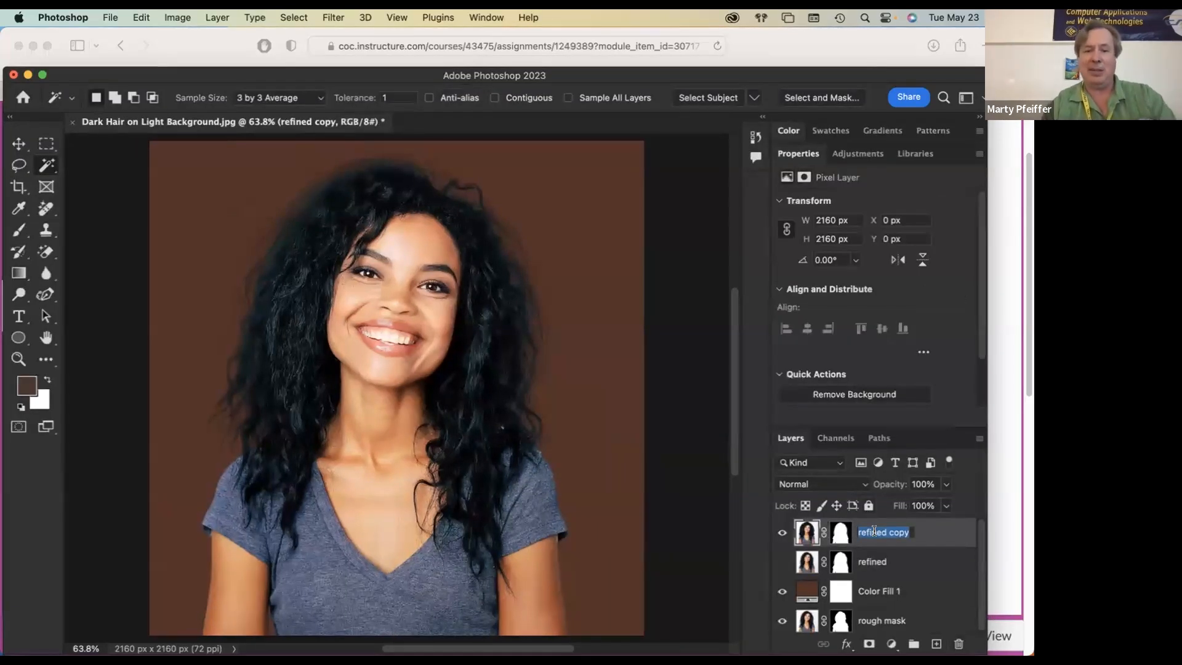
pyautogui.write('decon')
pyautogui.press('Return')
pyautogui.press('super+Tab')
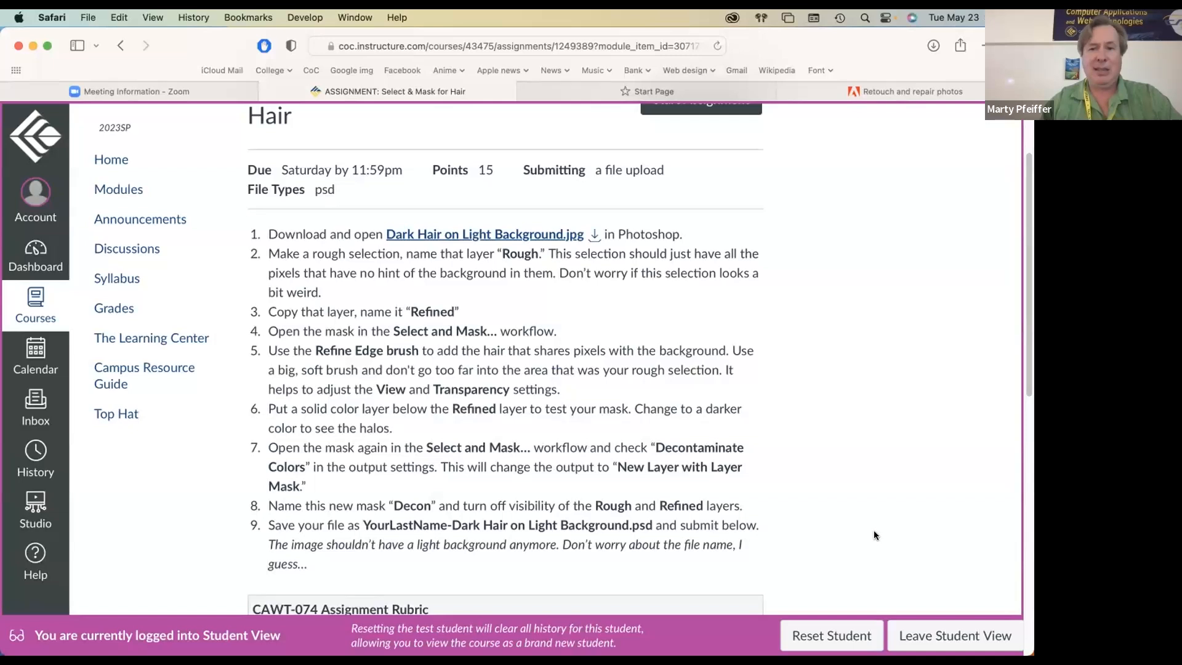
pyautogui.press('super+Tab')
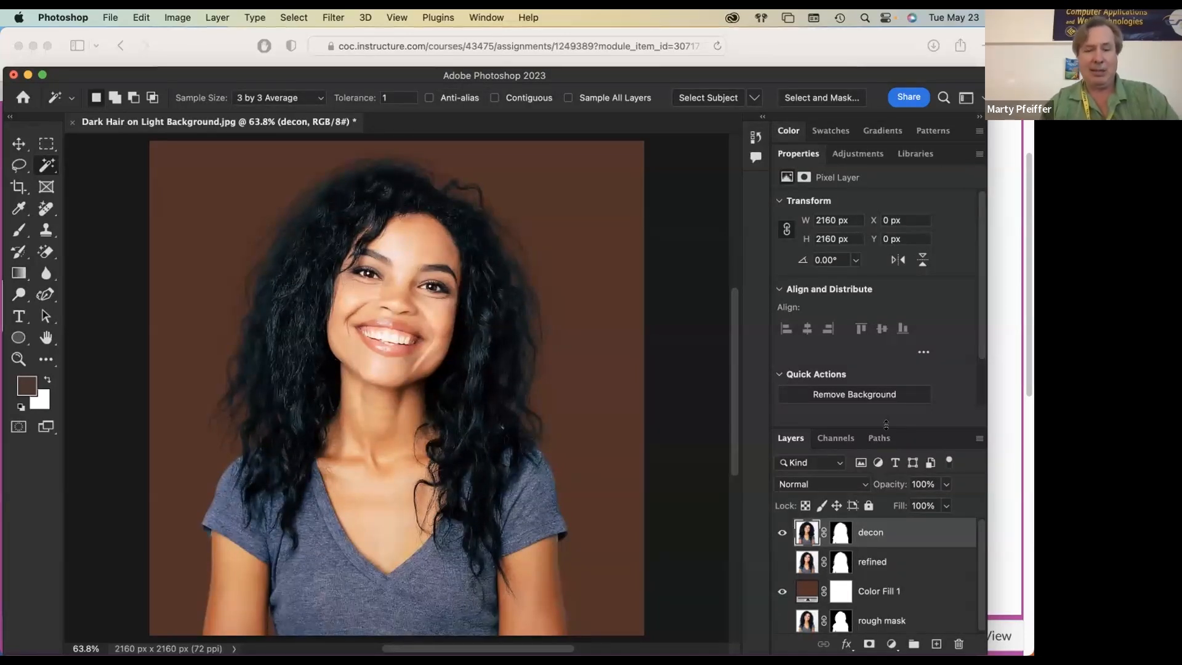
# Step: Start saving the document as a PSD in Downloads, prefixing the file name Dark Hair on Light Background with the last name and a hyphen
pyautogui.press('super+shift+s')
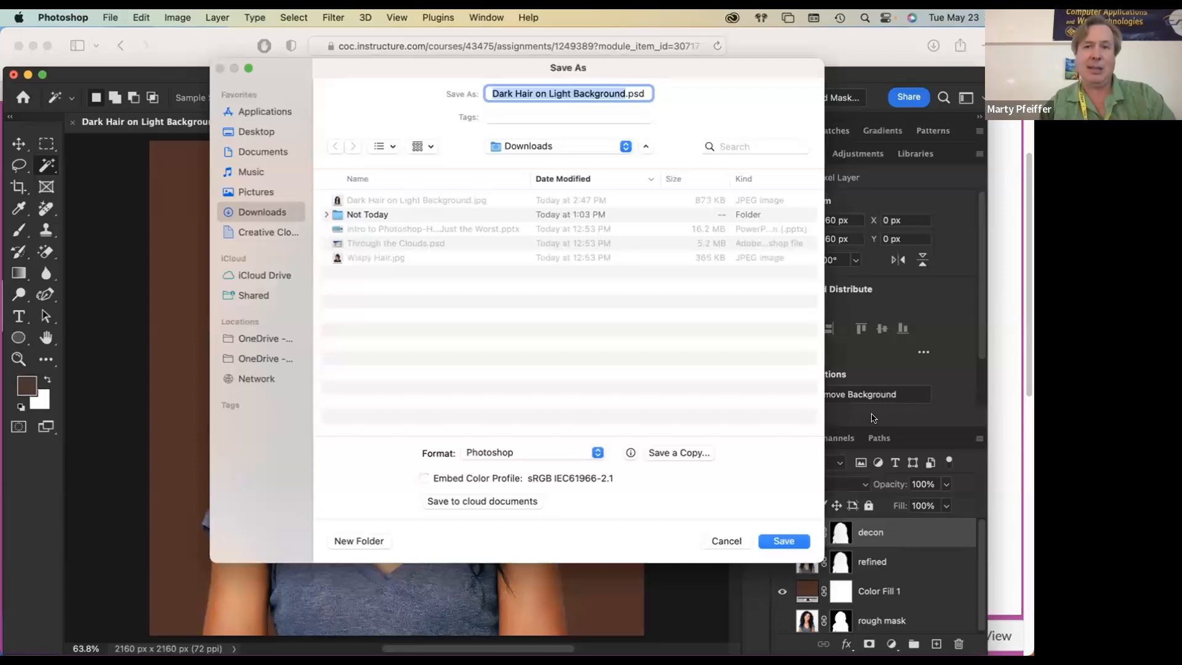
pyautogui.press('Left')
pyautogui.write('Pfeiffer-')
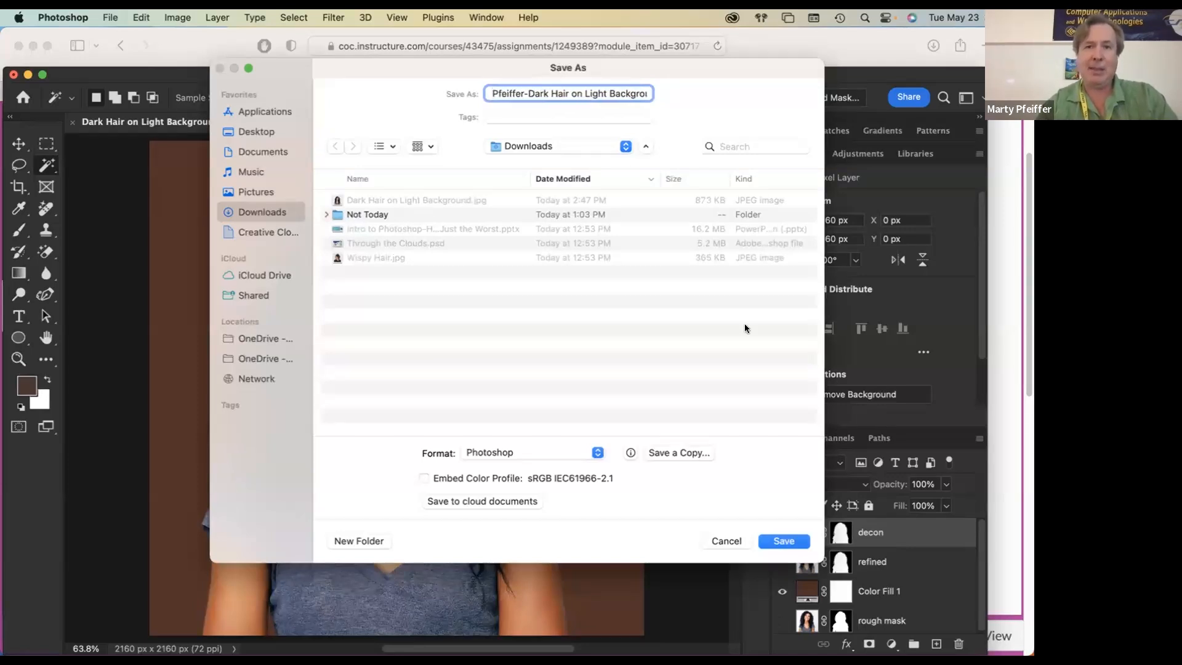